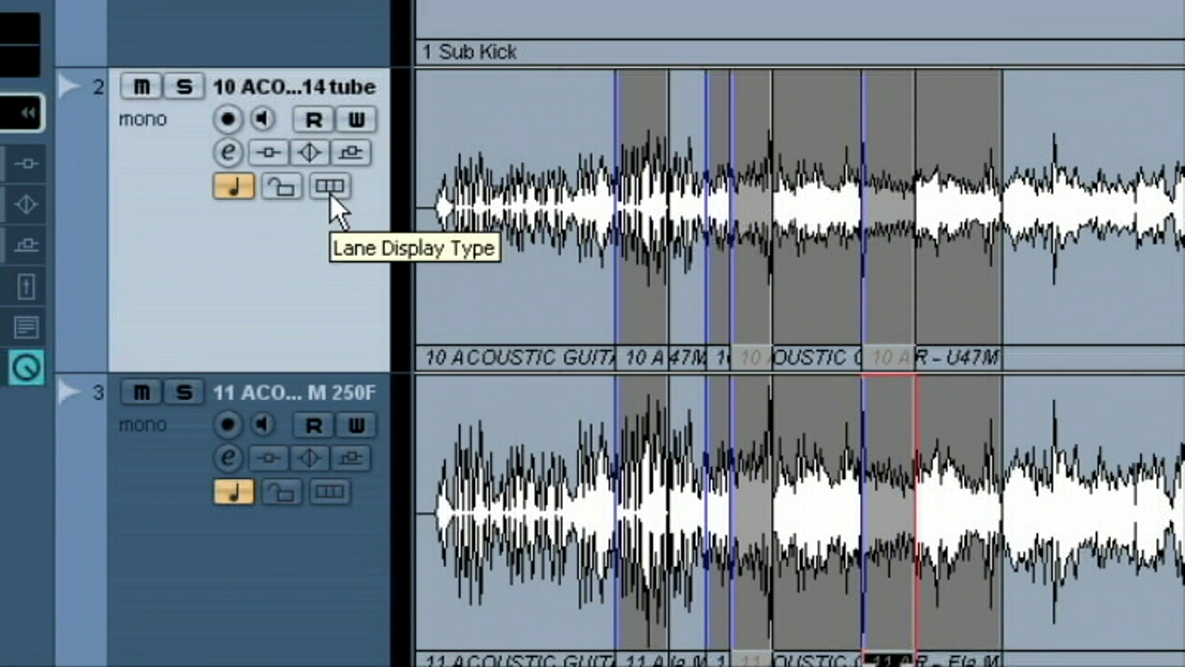
Switch acoustic guitar tracks 10 and 11 to Lanes Fixed so their takes appear in lanes.
click(329, 190)
click(350, 257)
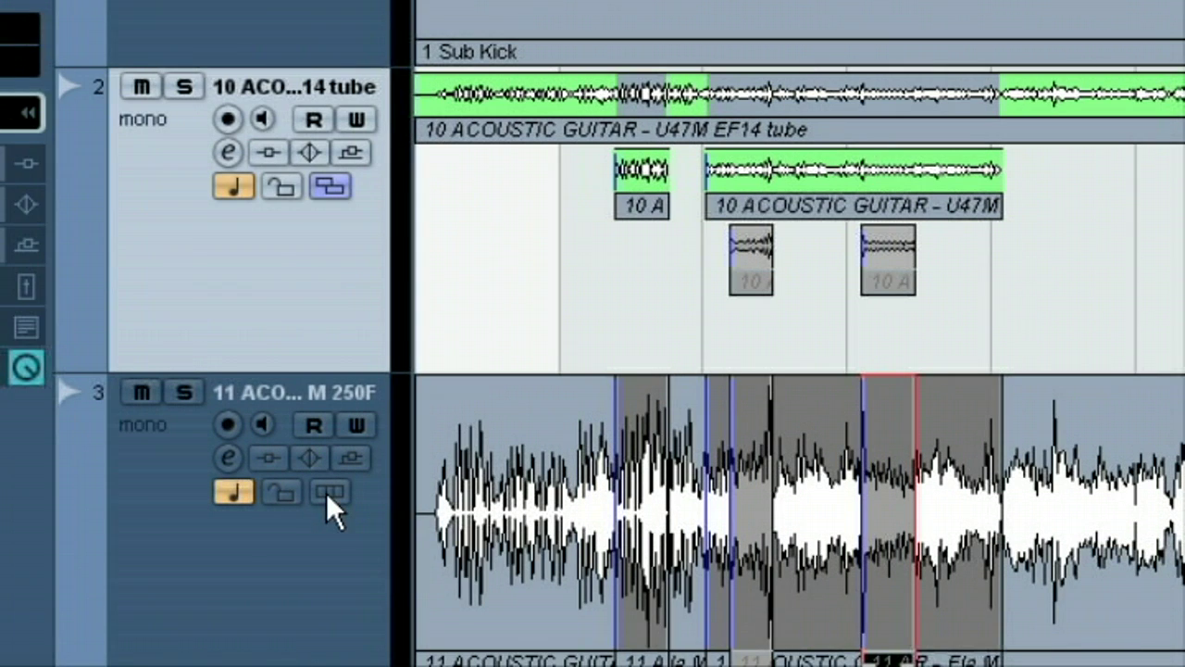
click(326, 491)
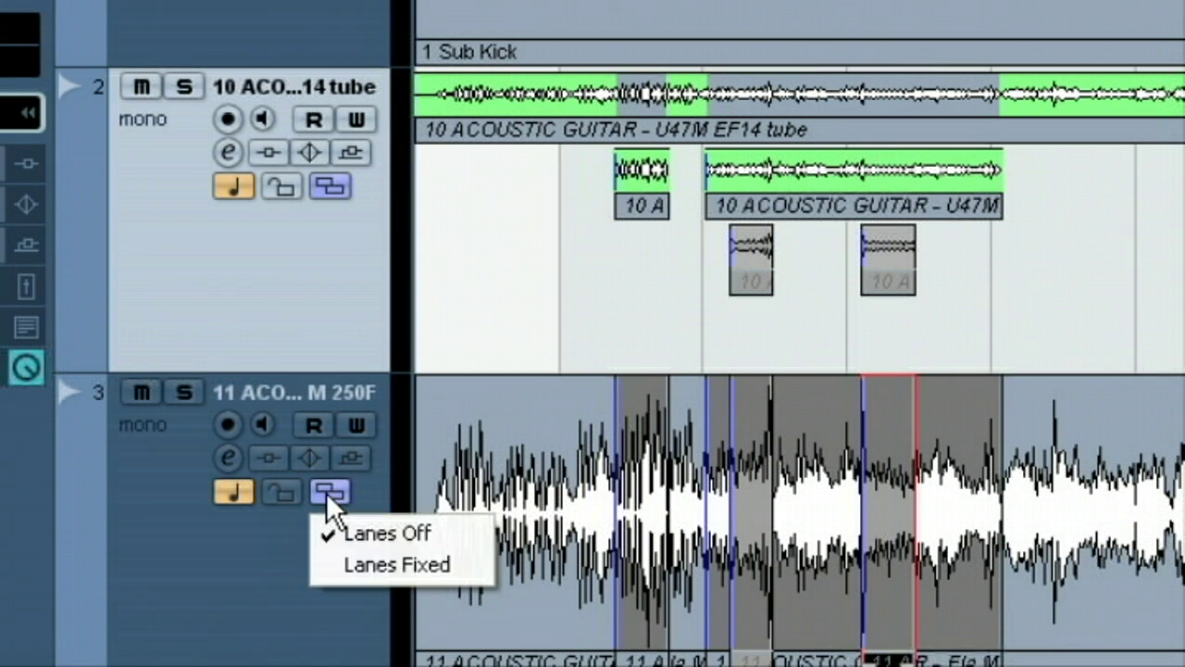
click(350, 491)
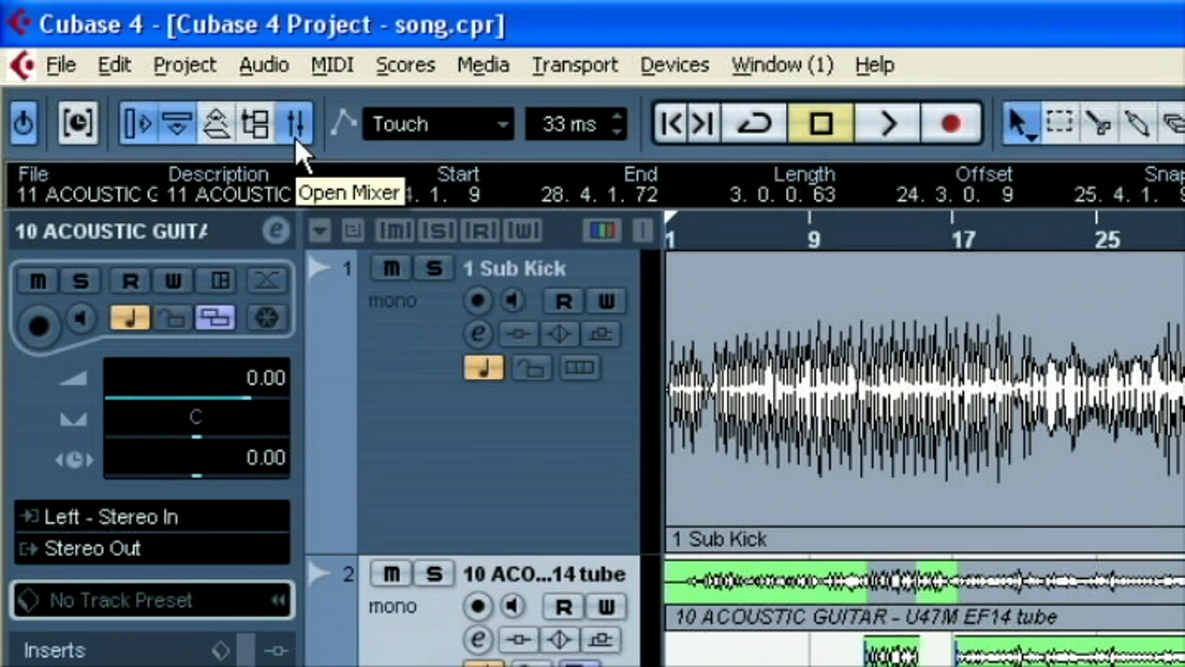
Open the mixer and set the guitar channels to -4.10/-3.30 dB, panned L71 and hard right.
click(295, 136)
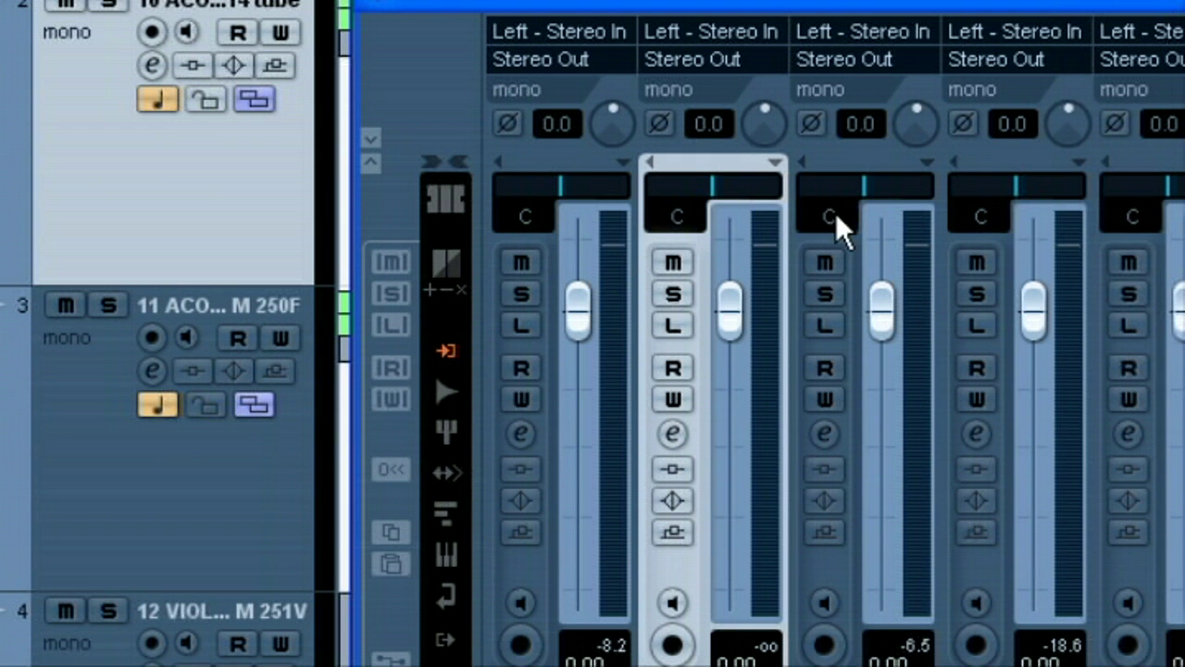
drag(738, 333, 737, 396)
drag(882, 319, 884, 375)
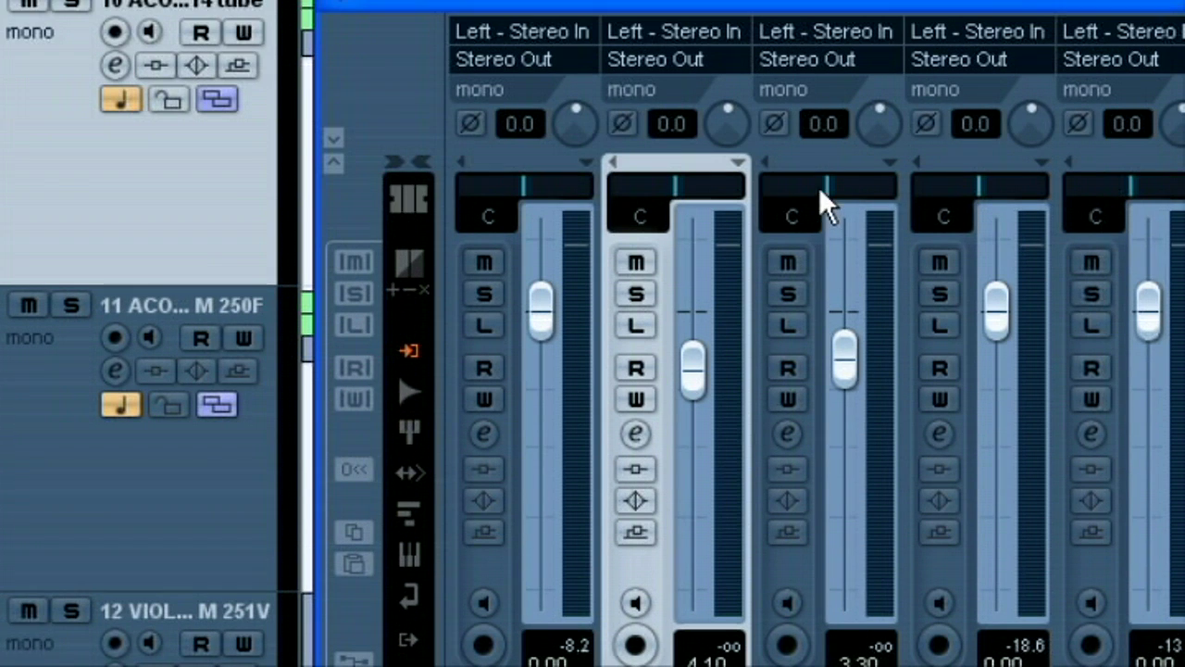
drag(827, 199, 892, 198)
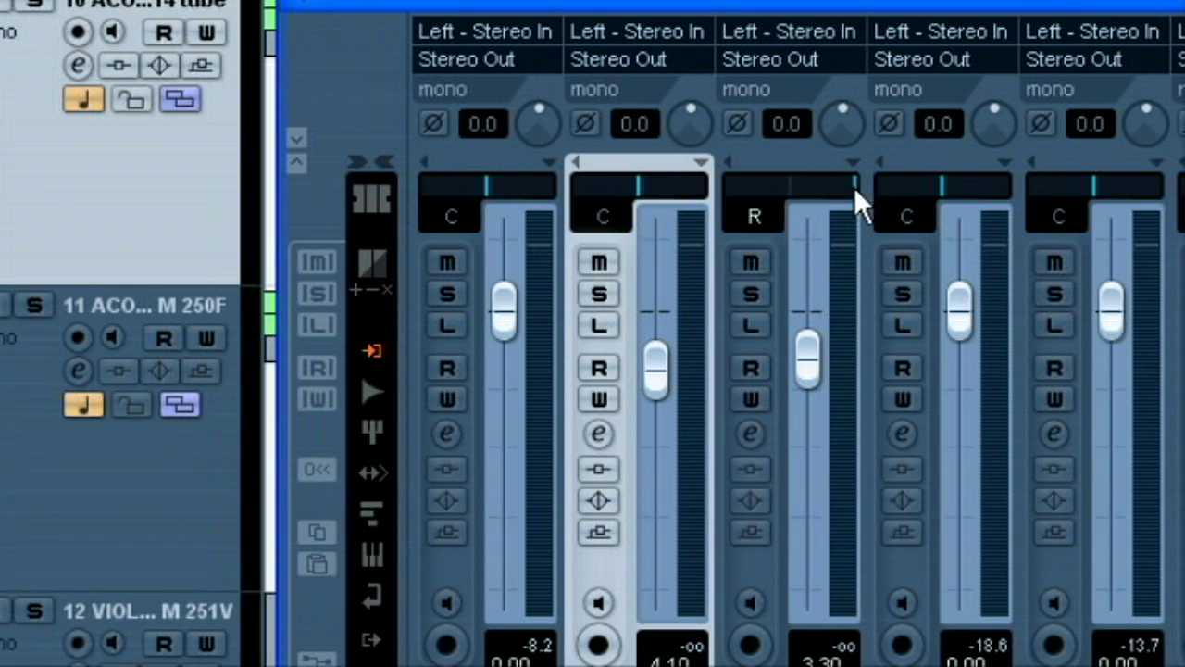
drag(680, 198, 631, 197)
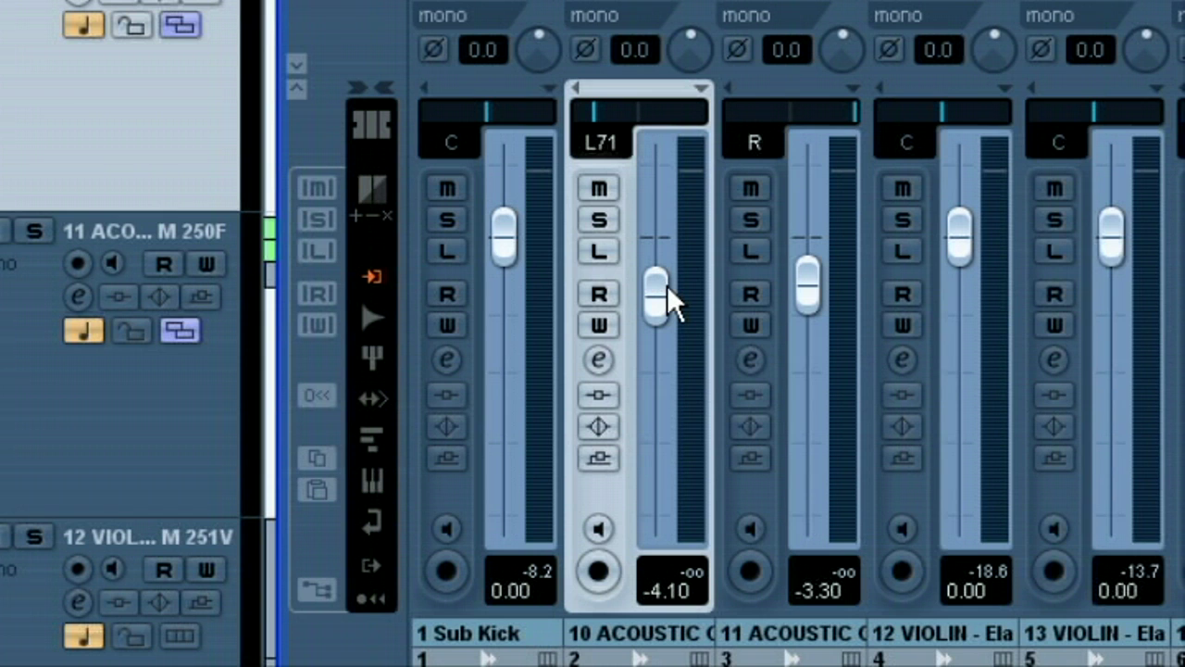
Reset both acoustic guitar channels to 0 dB and centre pan.
ctrl+click(668, 289)
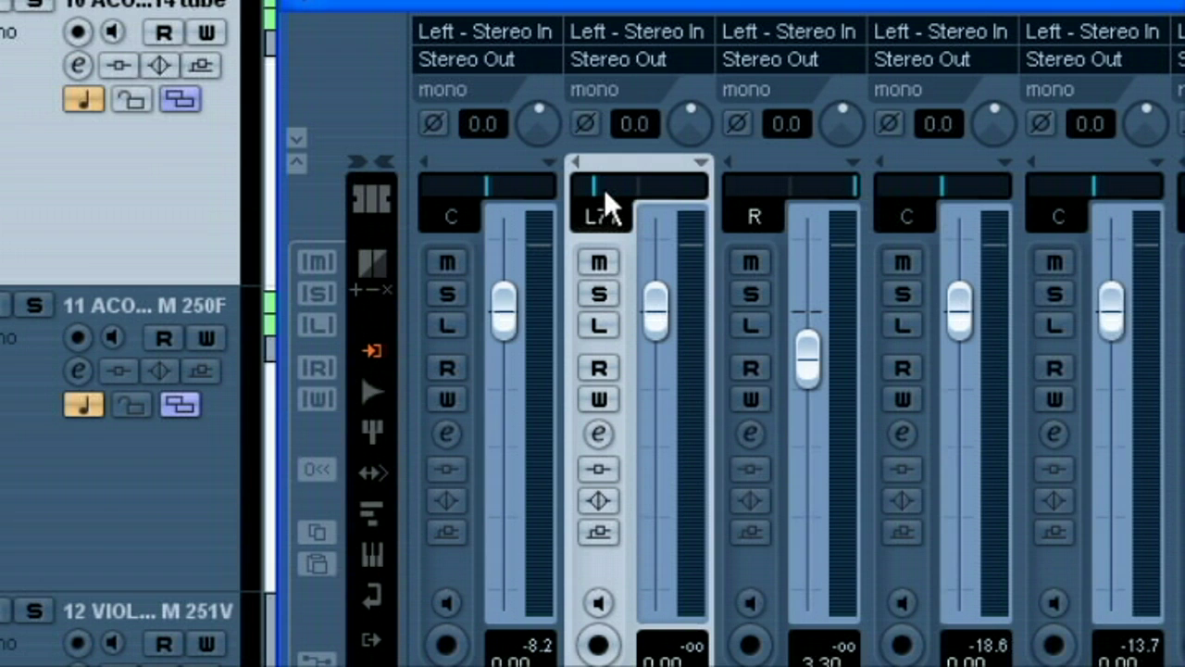
ctrl+click(608, 199)
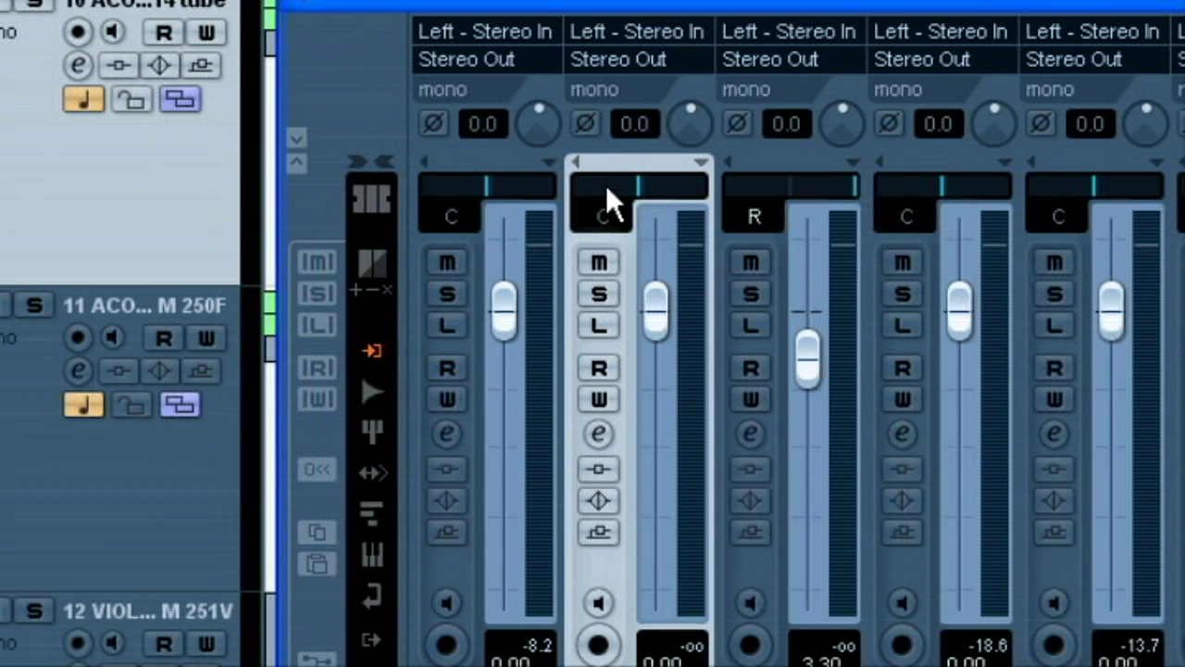
ctrl+click(819, 366)
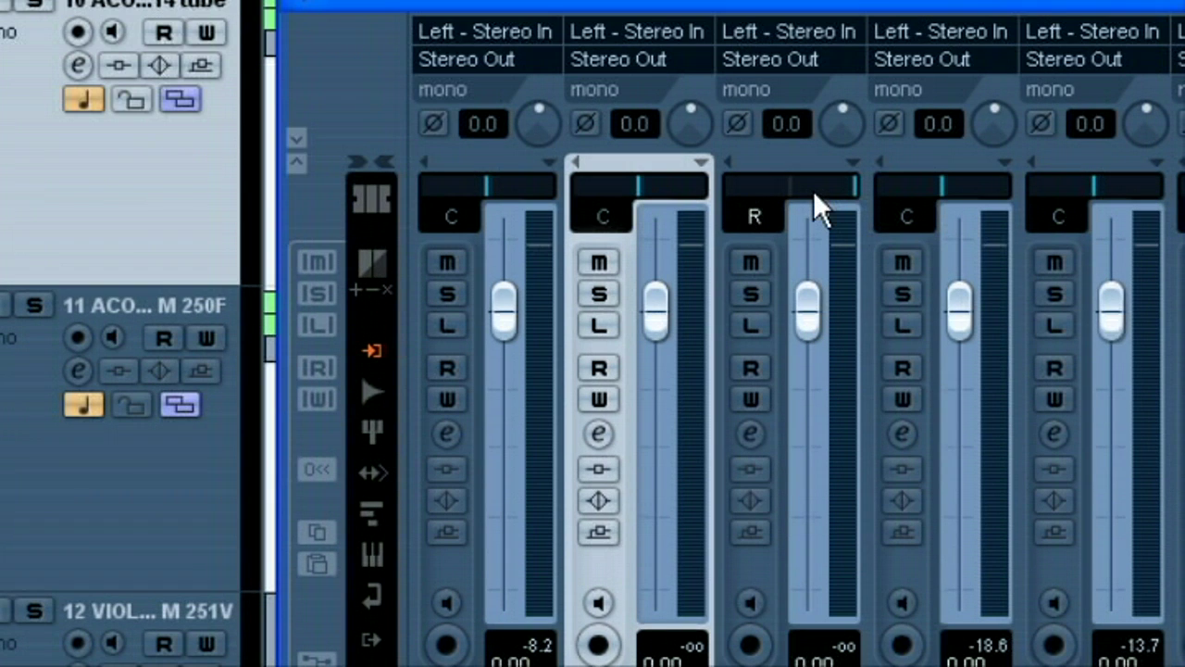
ctrl+click(820, 208)
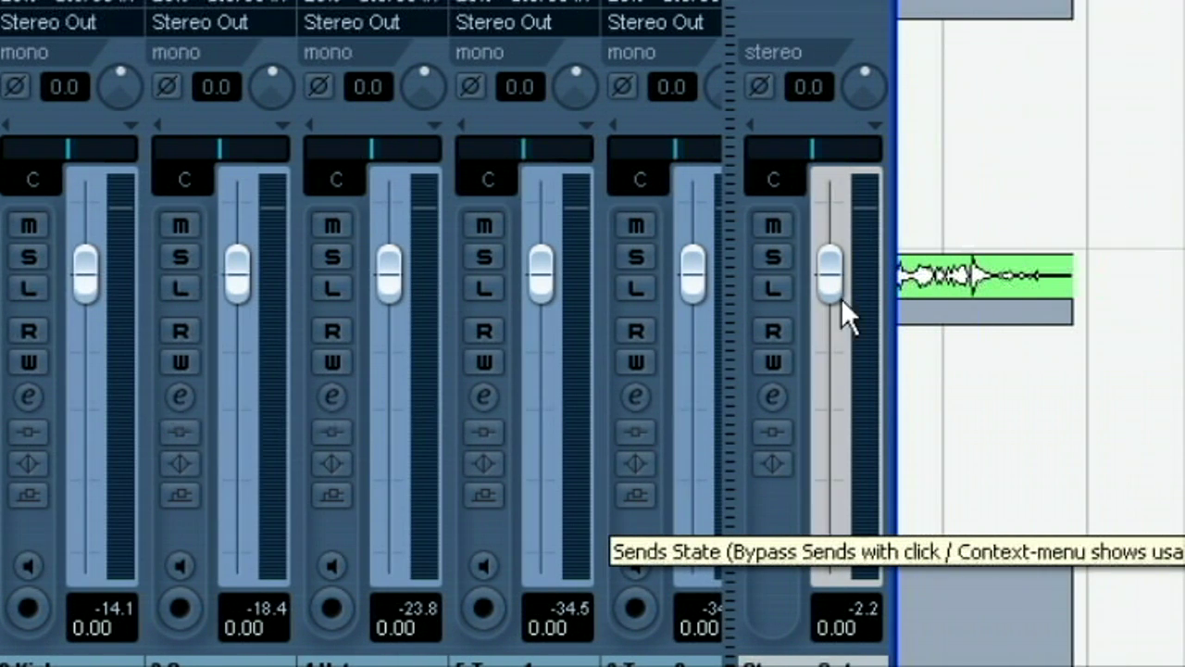
Raise Stereo Out to +6.02 dB, reset it to 0 dB, and close the mixer.
drag(820, 271, 822, 198)
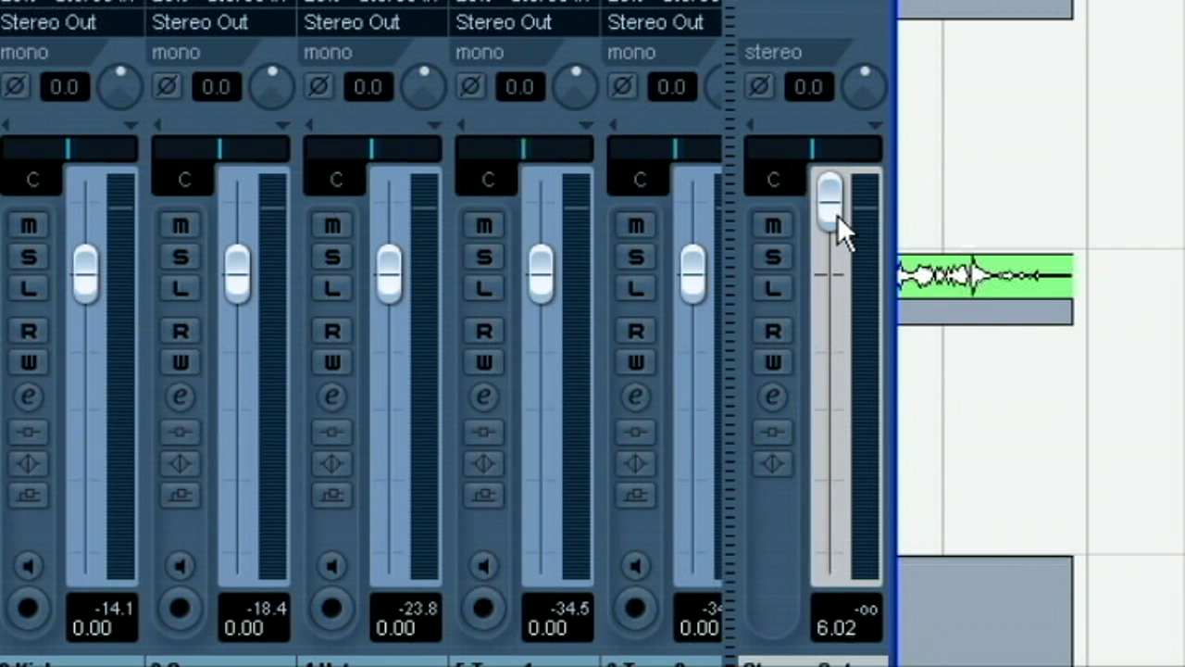
ctrl+click(837, 214)
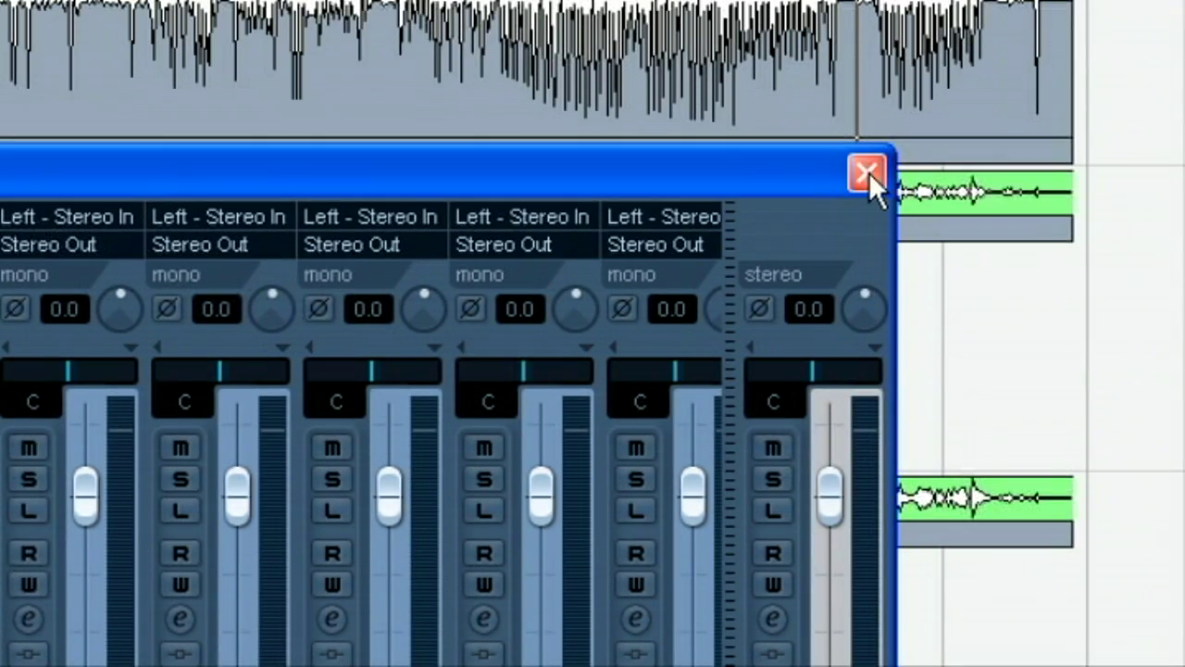
click(867, 173)
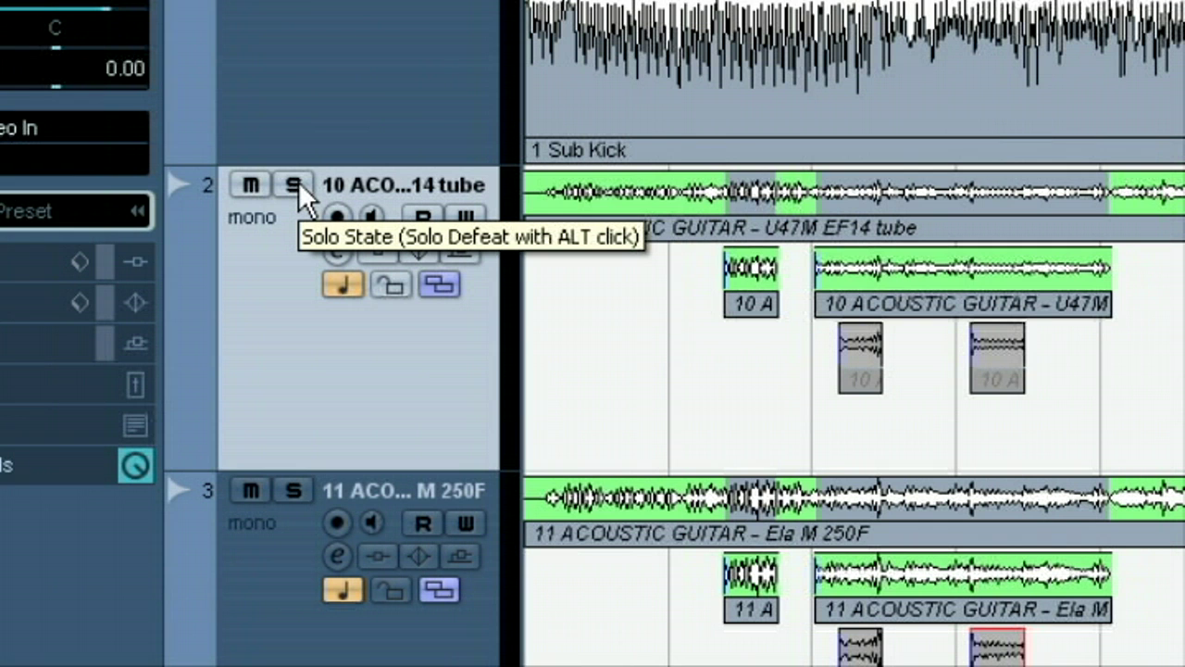
Solo track 10 and try an audio mixdown export, dismissing the locators-must-be-set warning.
click(293, 184)
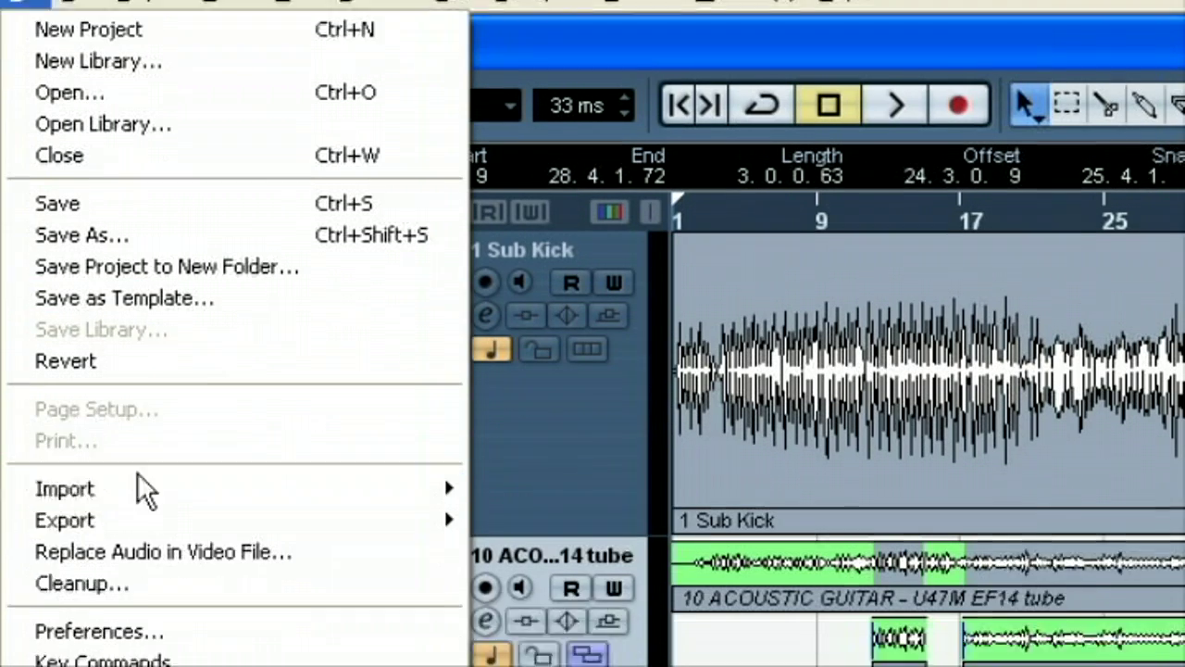
mouse_move(232, 598)
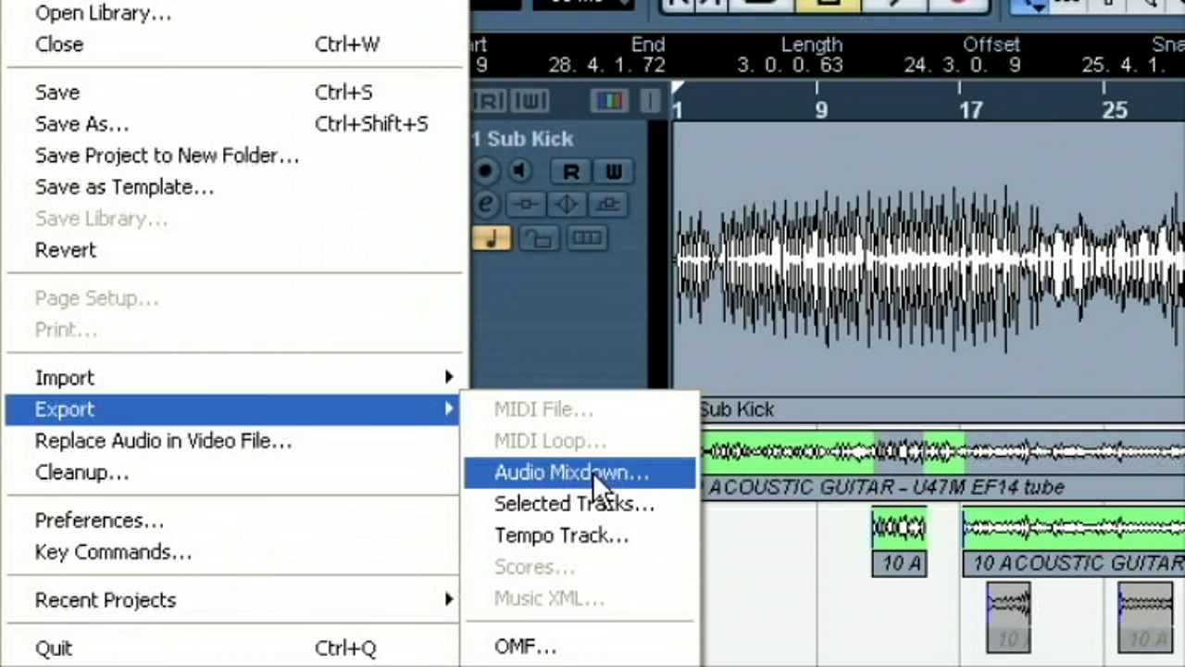
click(597, 551)
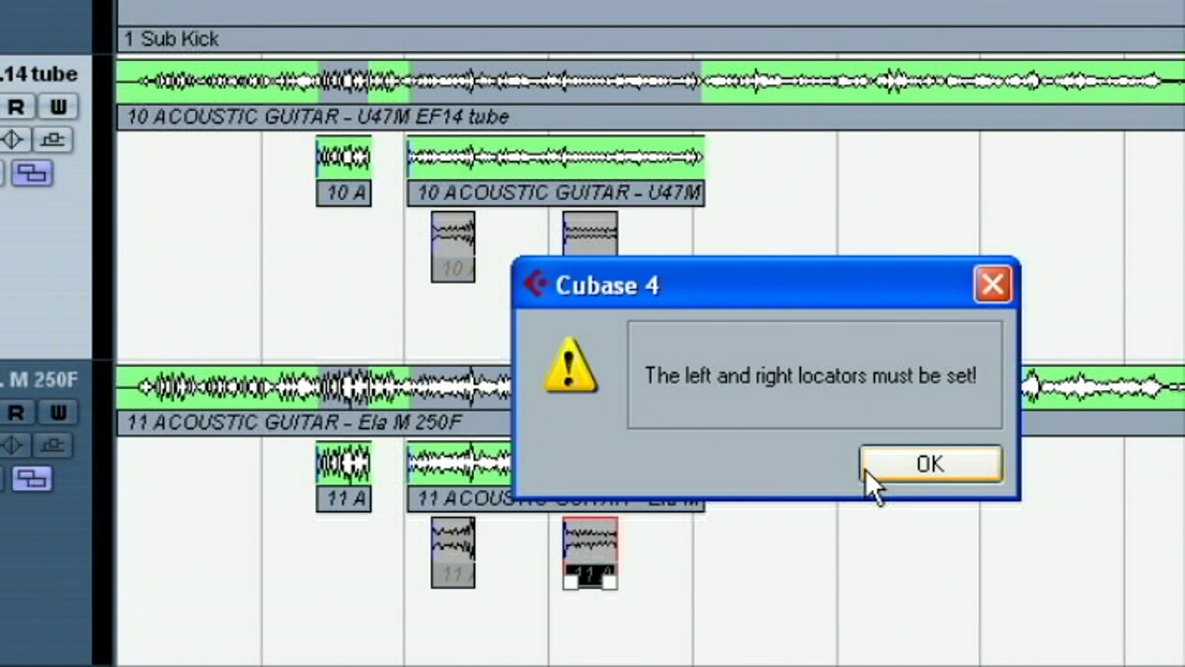
click(865, 469)
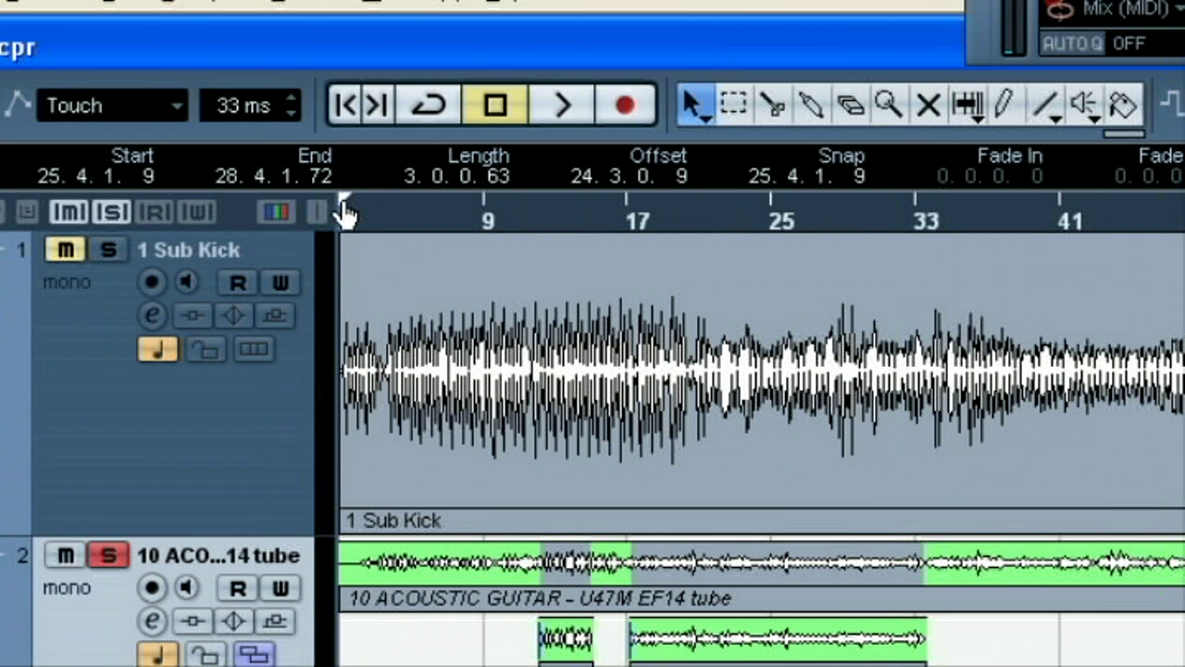
Drag the locator range in the ruler from bar 1 to about bar 37, readjusting it after overshooting.
drag(366, 215, 987, 208)
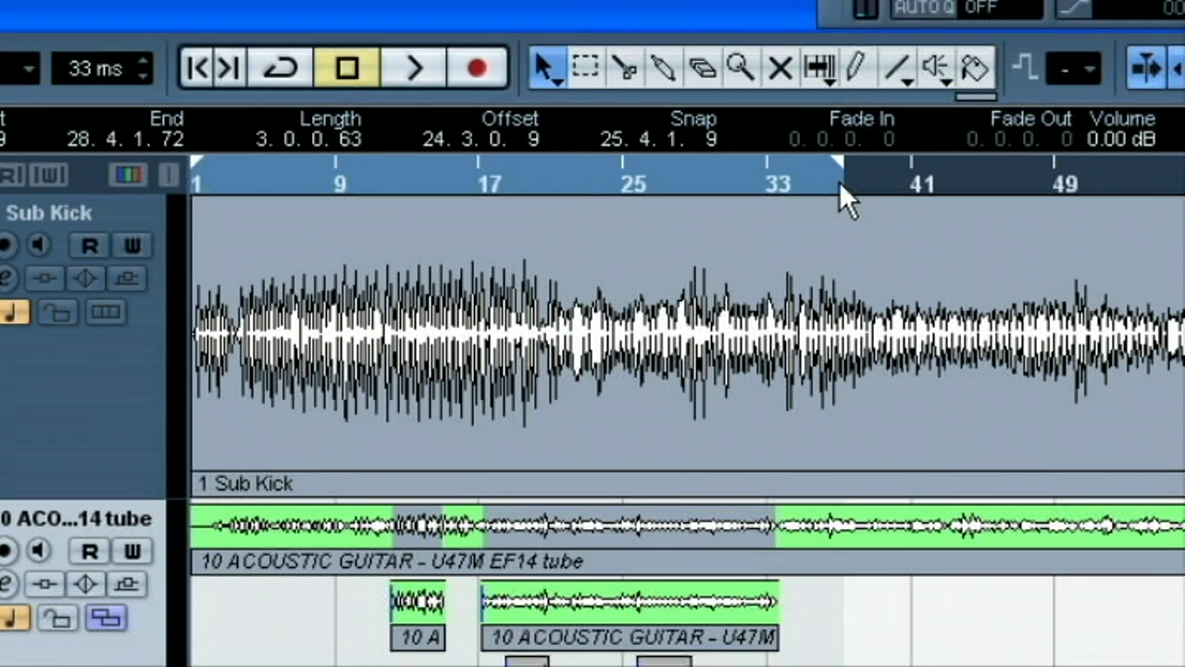
click(839, 181)
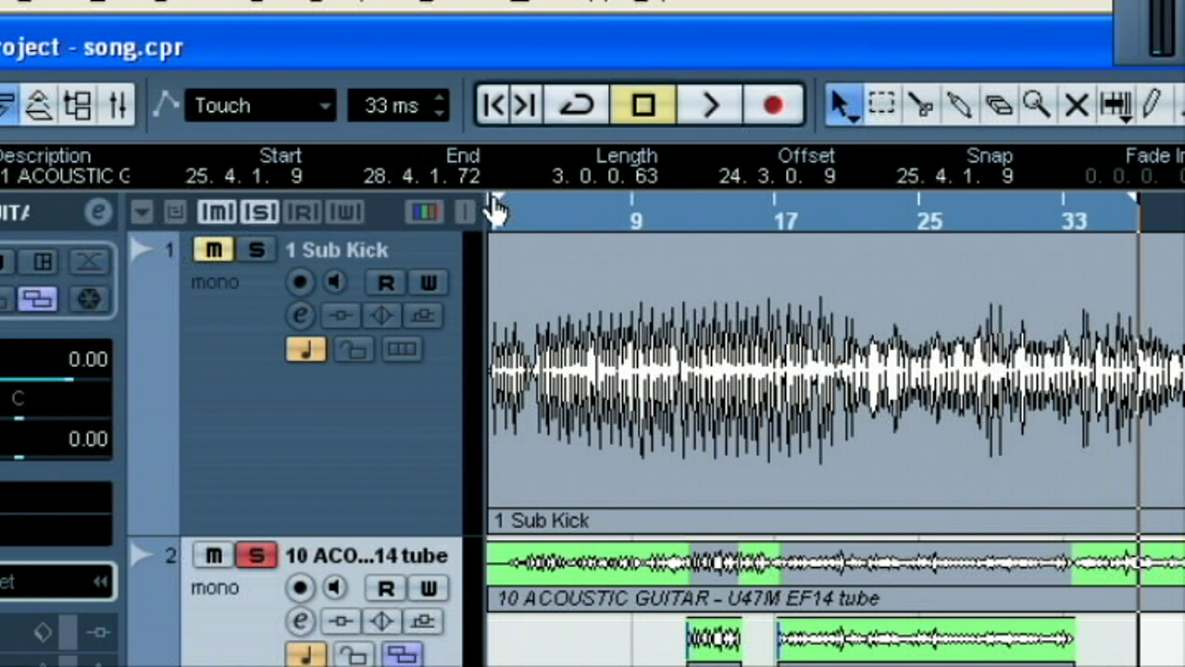
drag(496, 206, 1184, 222)
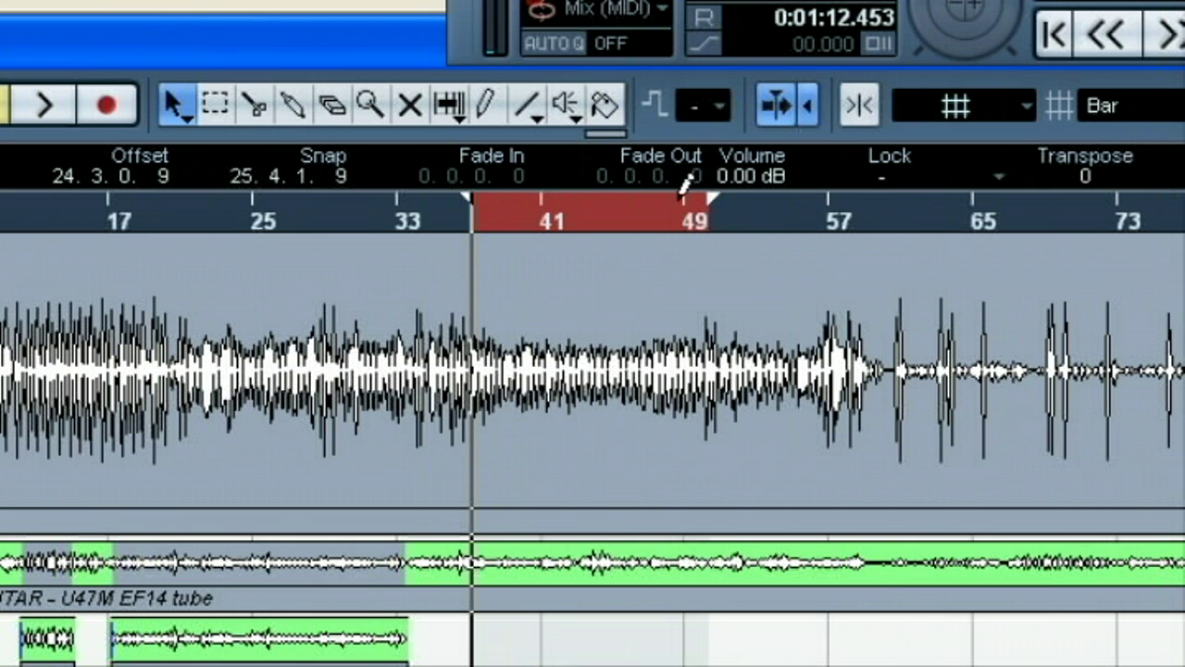
drag(710, 203, 0, 220)
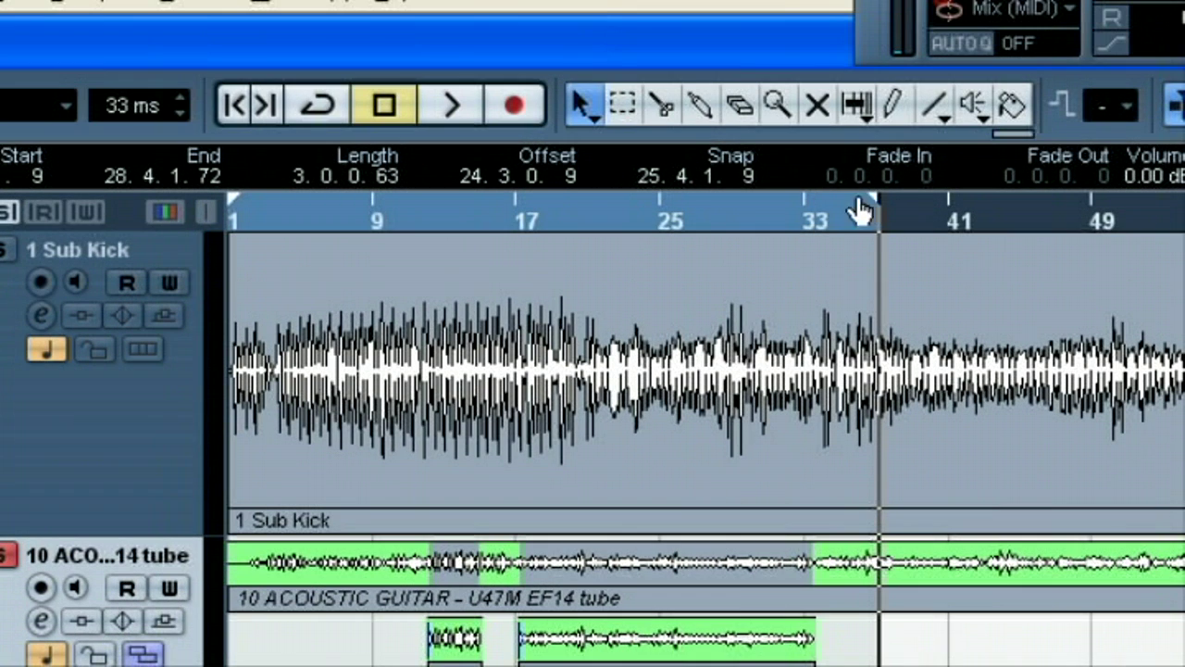
Set the cycle range to start at bar 9 and end at bar 41.
drag(872, 197, 1184, 220)
drag(887, 221, 306, 253)
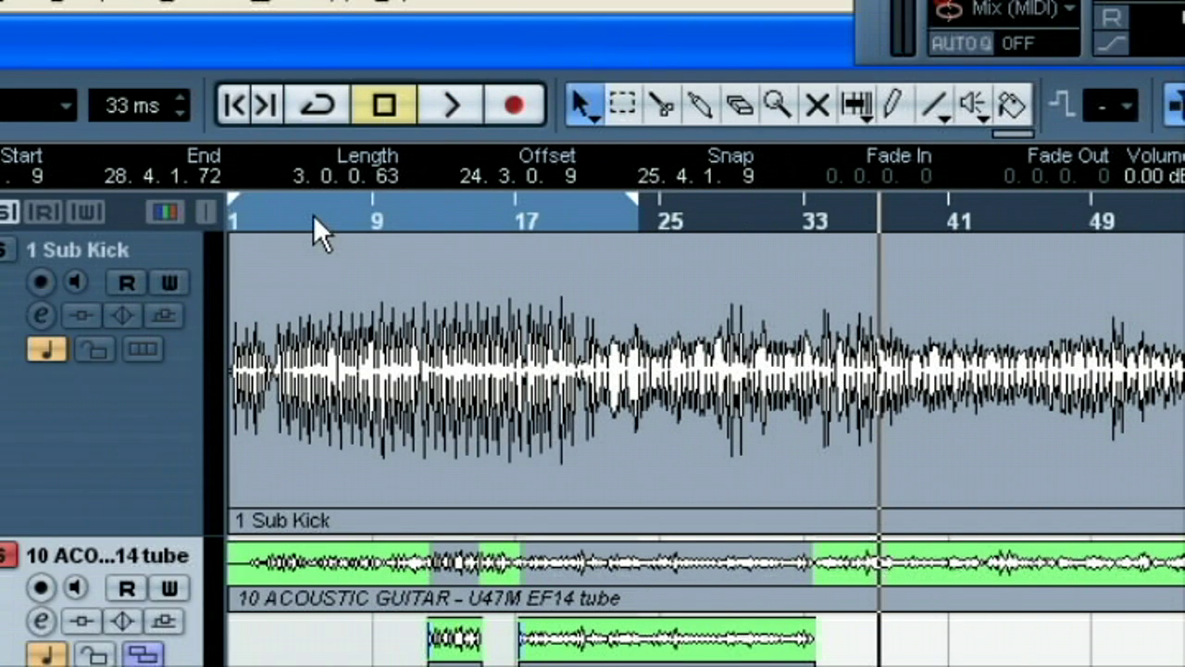
click(374, 213)
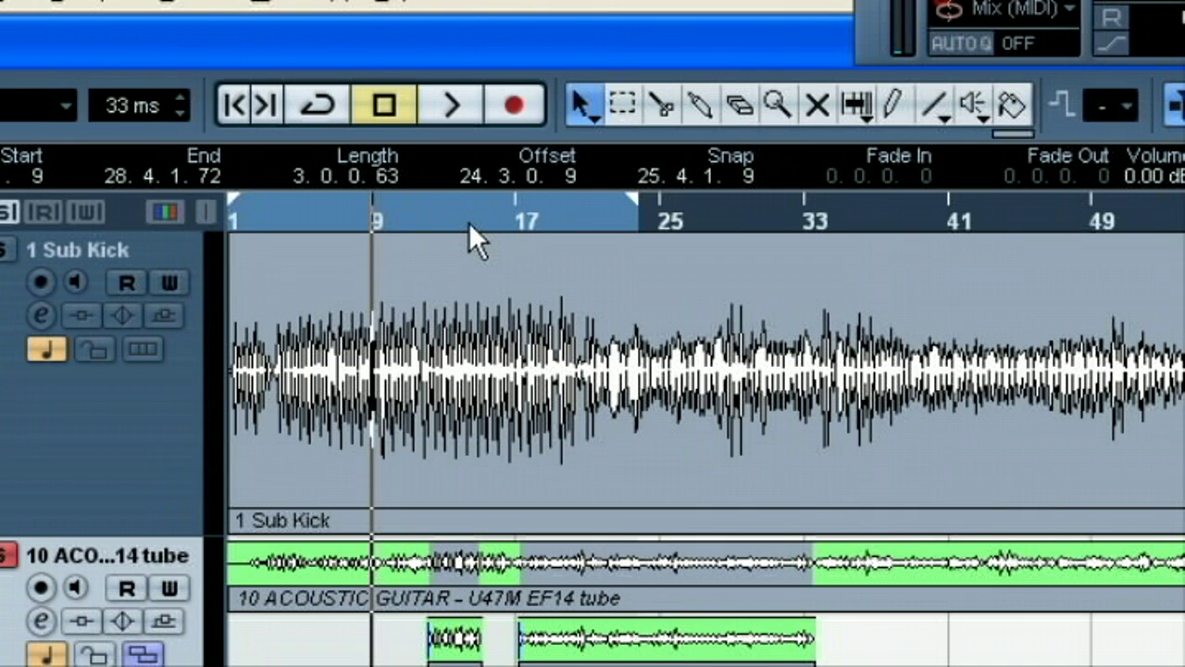
key(ctrl+KP_1)
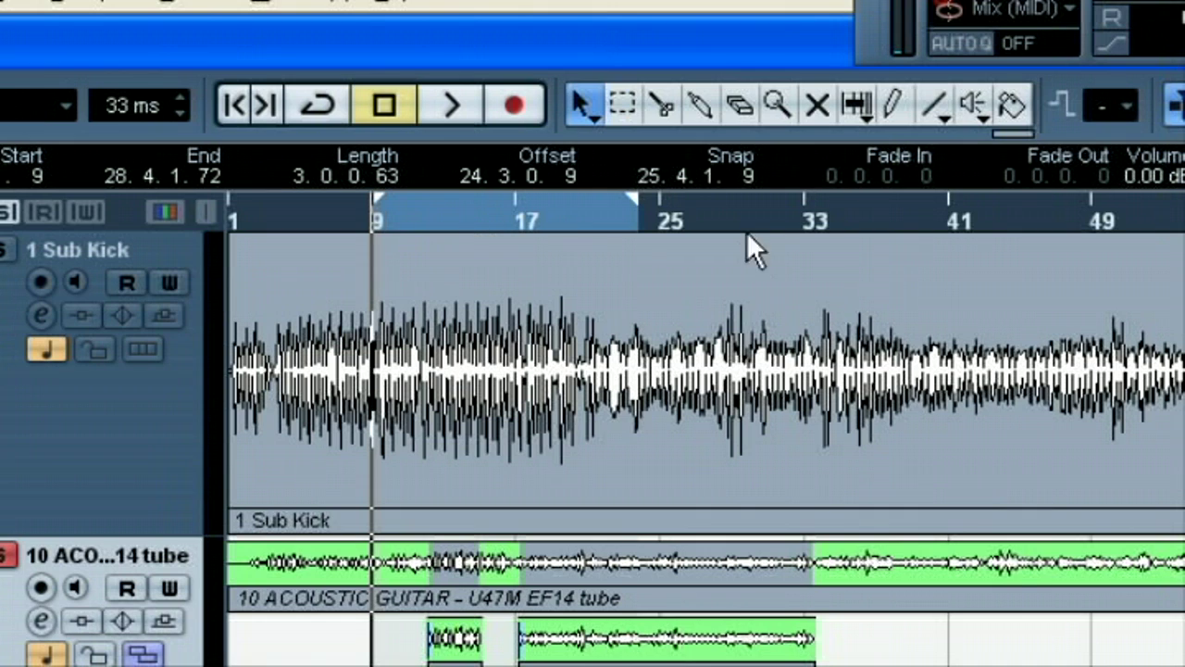
drag(847, 206, 948, 205)
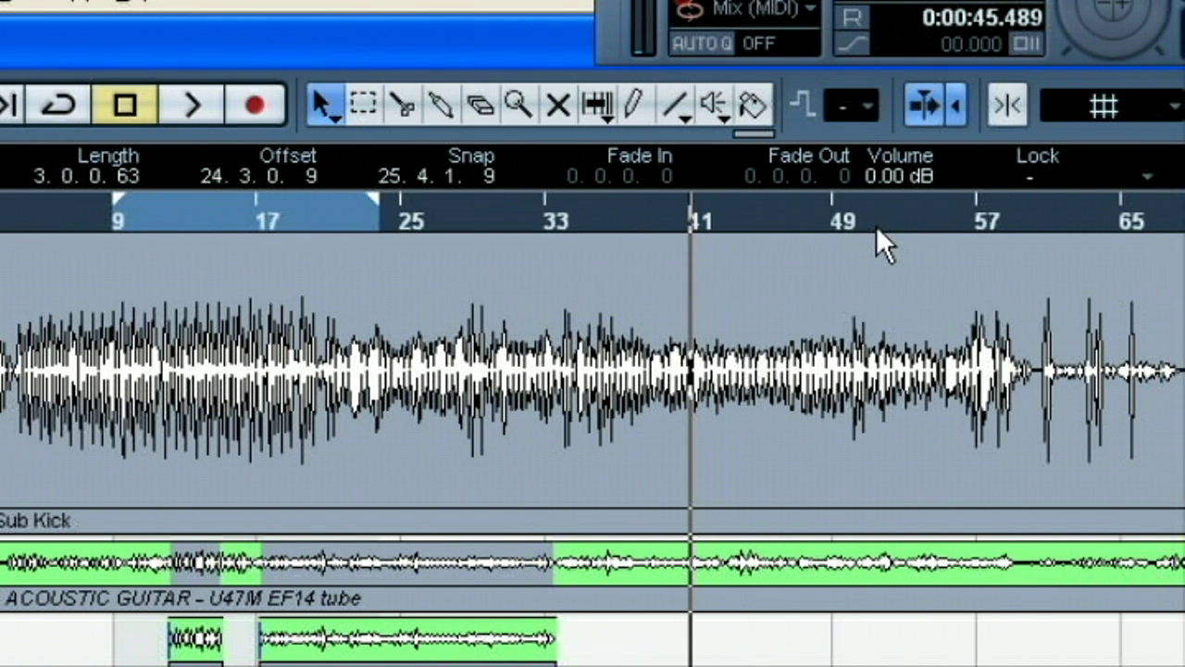
key(ctrl+KP_2)
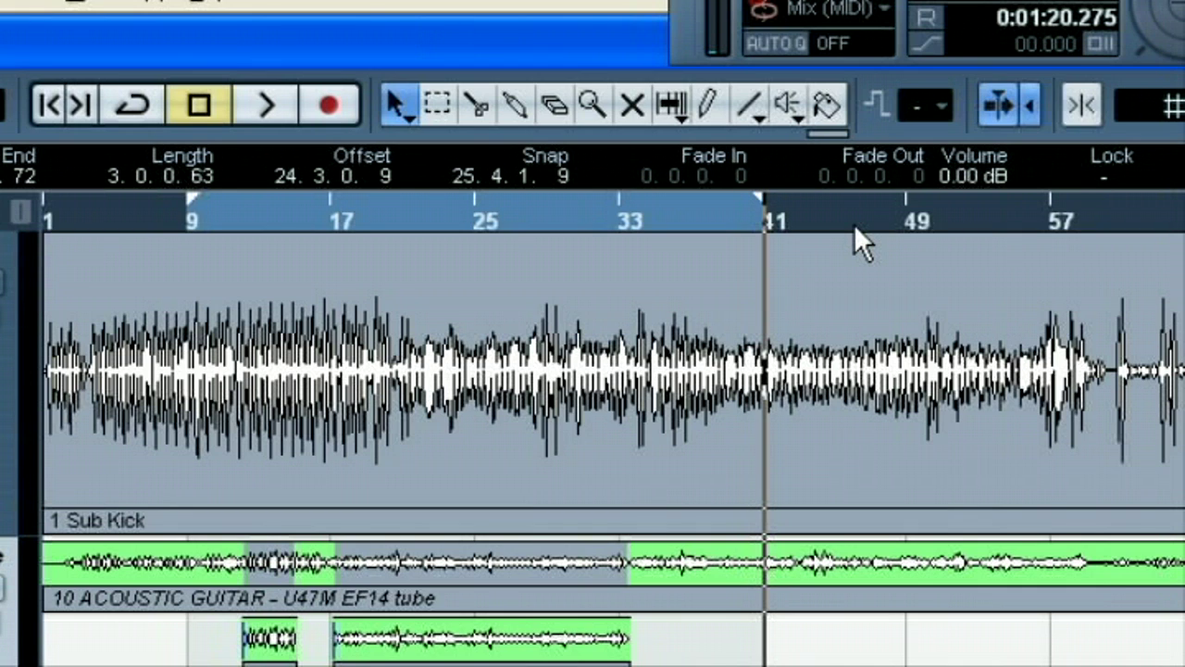
Play back the soloed guitar section within the range, stopping near bar 15.
drag(633, 225, 273, 227)
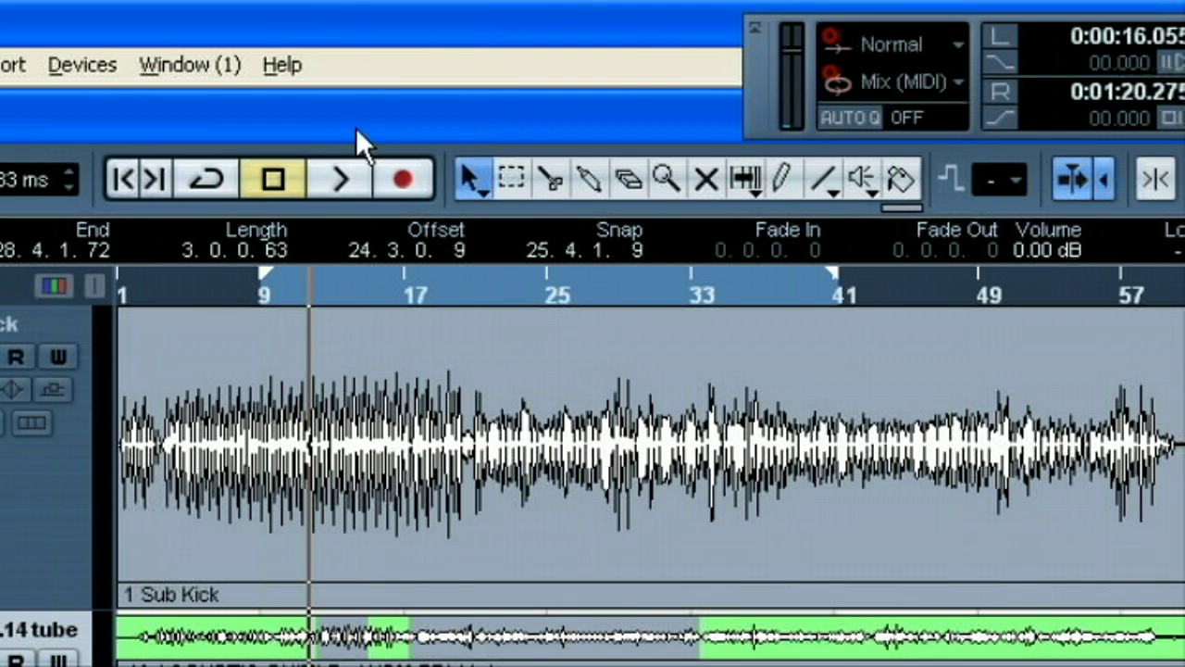
click(355, 104)
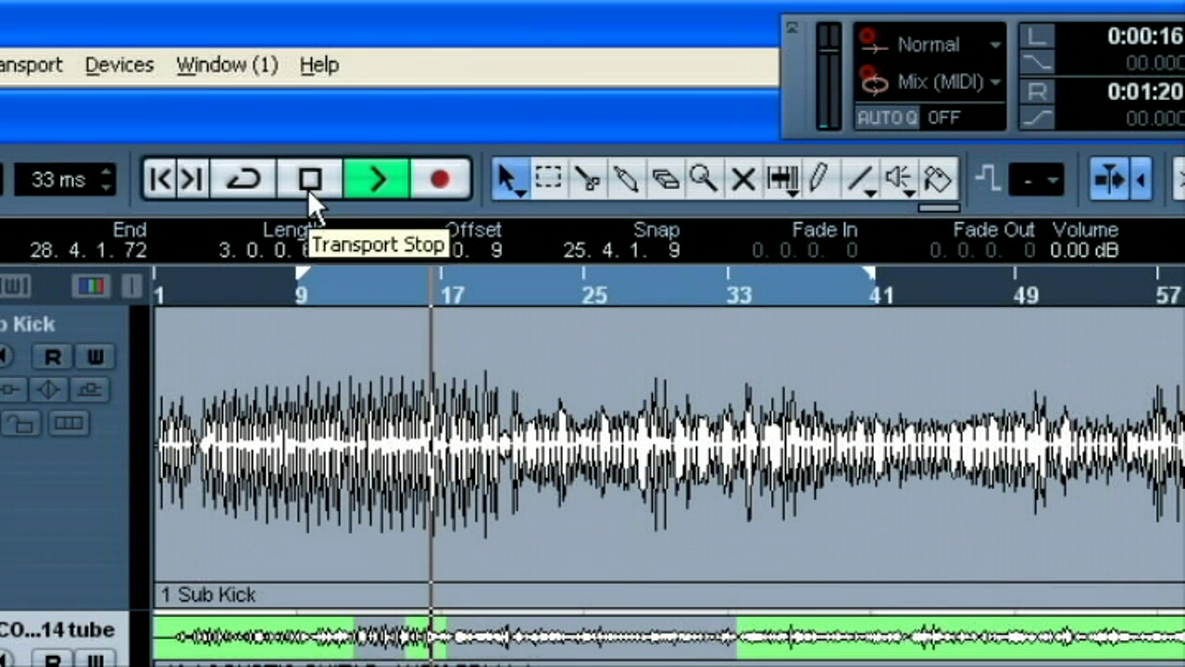
click(309, 178)
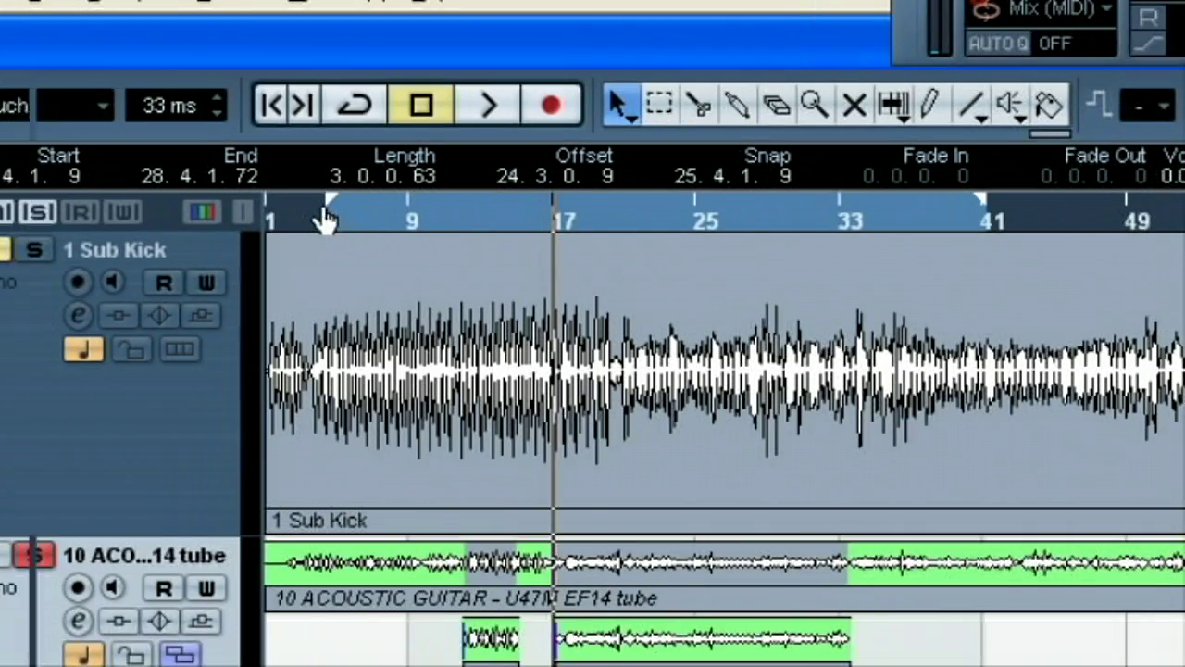
Widen the cycle range to bars 1–124 and open the Audio Mixdown export settings.
drag(329, 204, 269, 217)
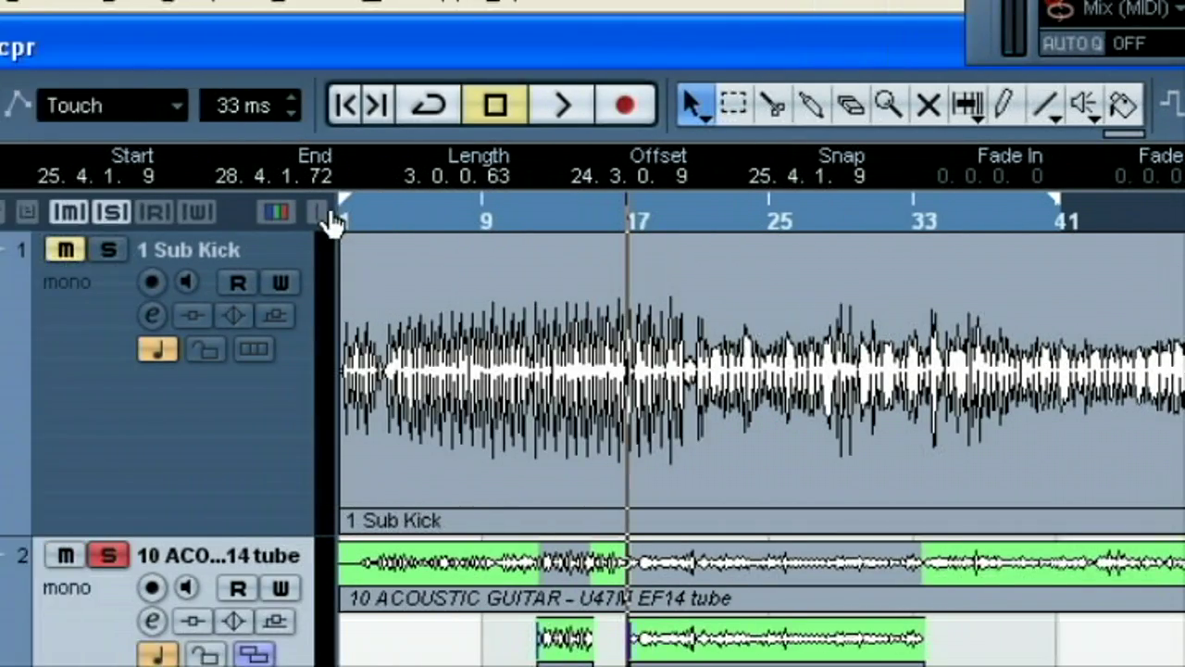
drag(831, 213, 1029, 233)
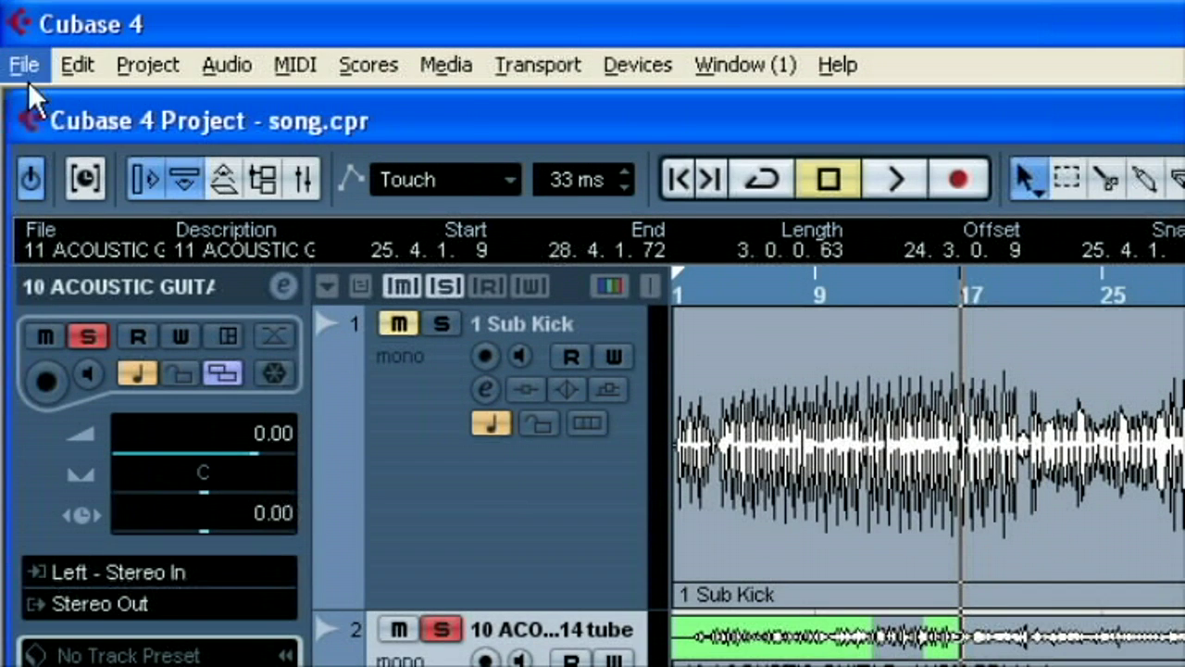
click(28, 80)
mouse_move(412, 577)
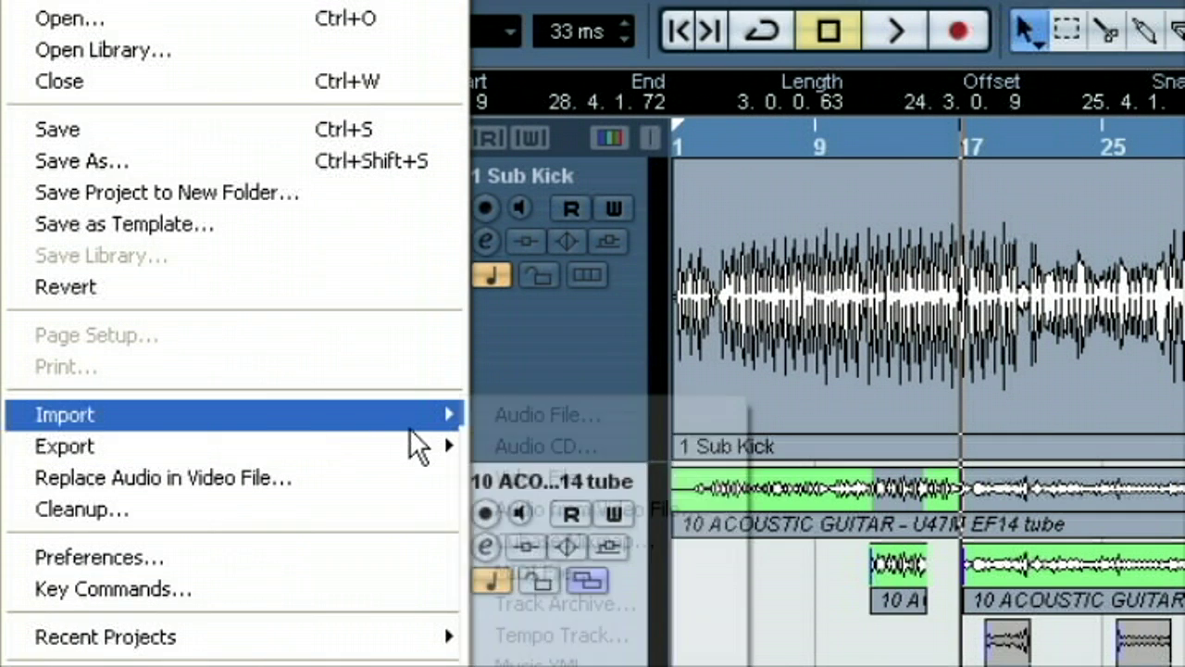
mouse_move(413, 450)
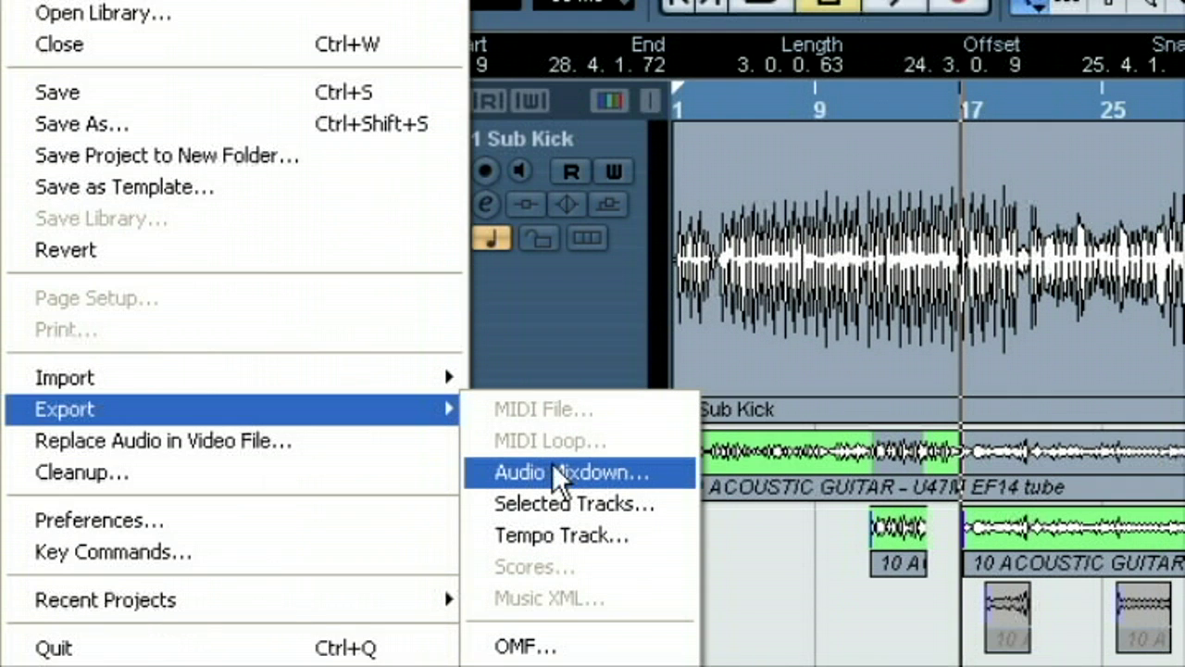
click(554, 470)
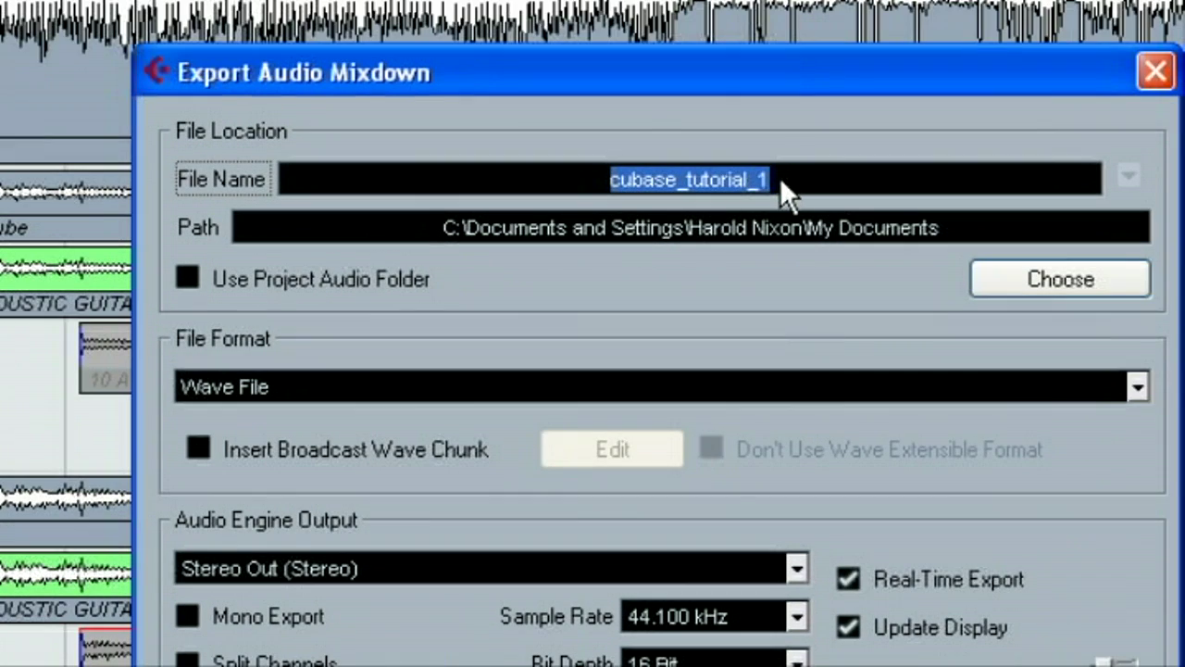
Enter 'Guitar Left v1' as the mixdown file name, correcting a mistyped ending.
text(Guitar)
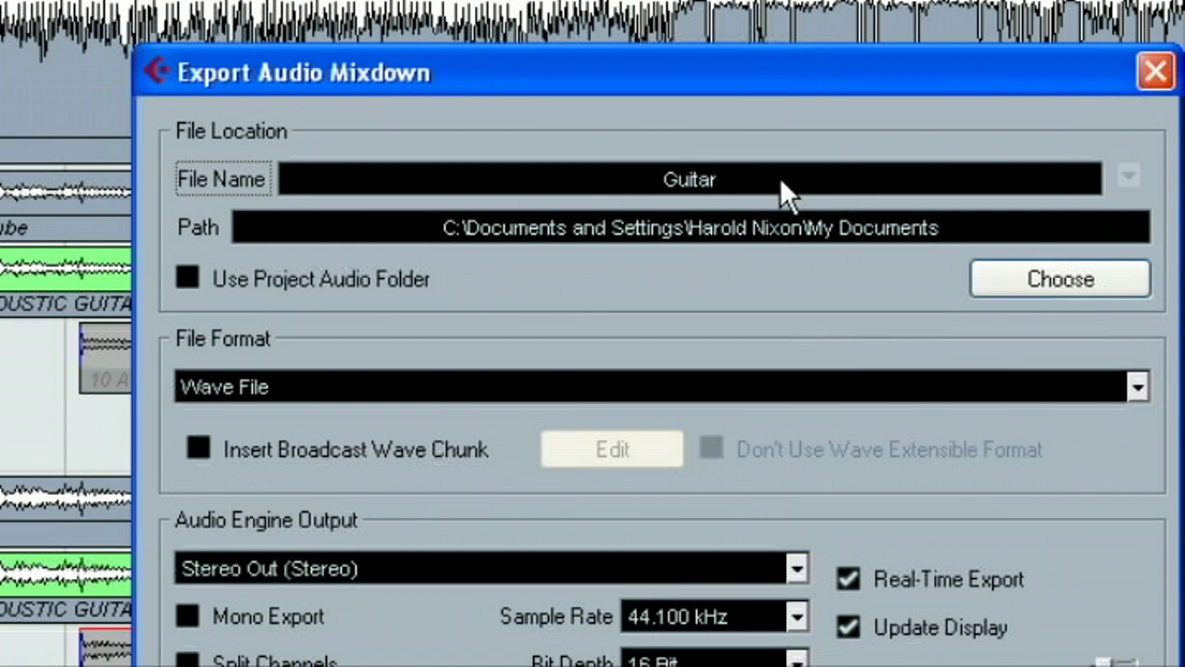
text( L)
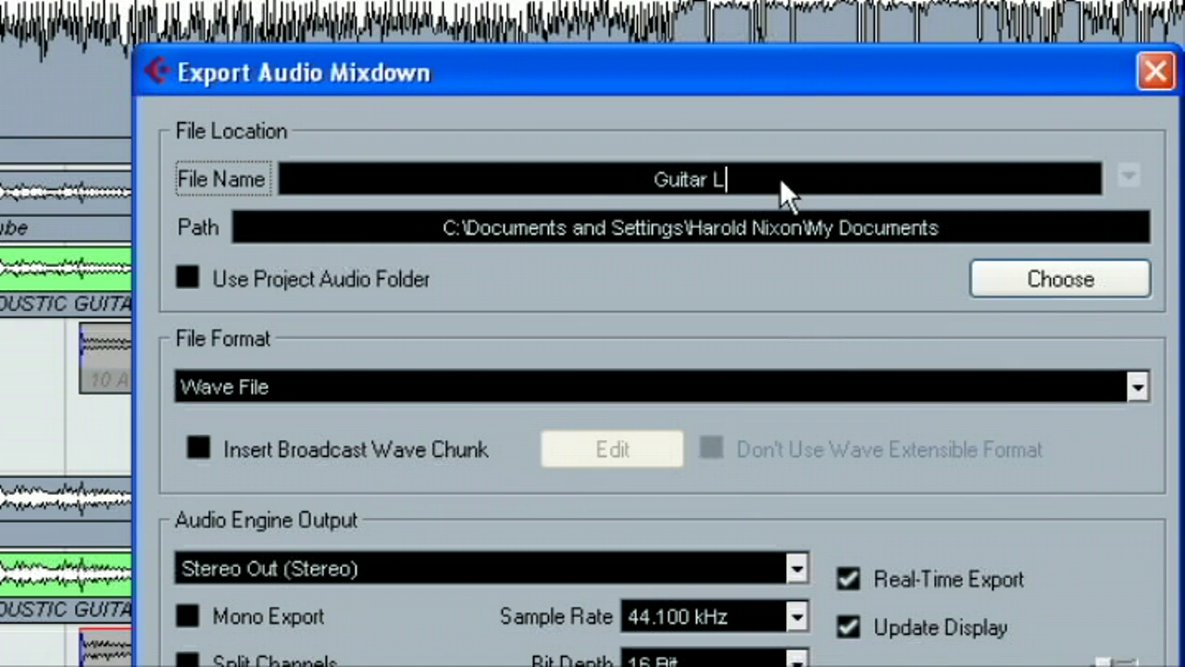
text(eft)
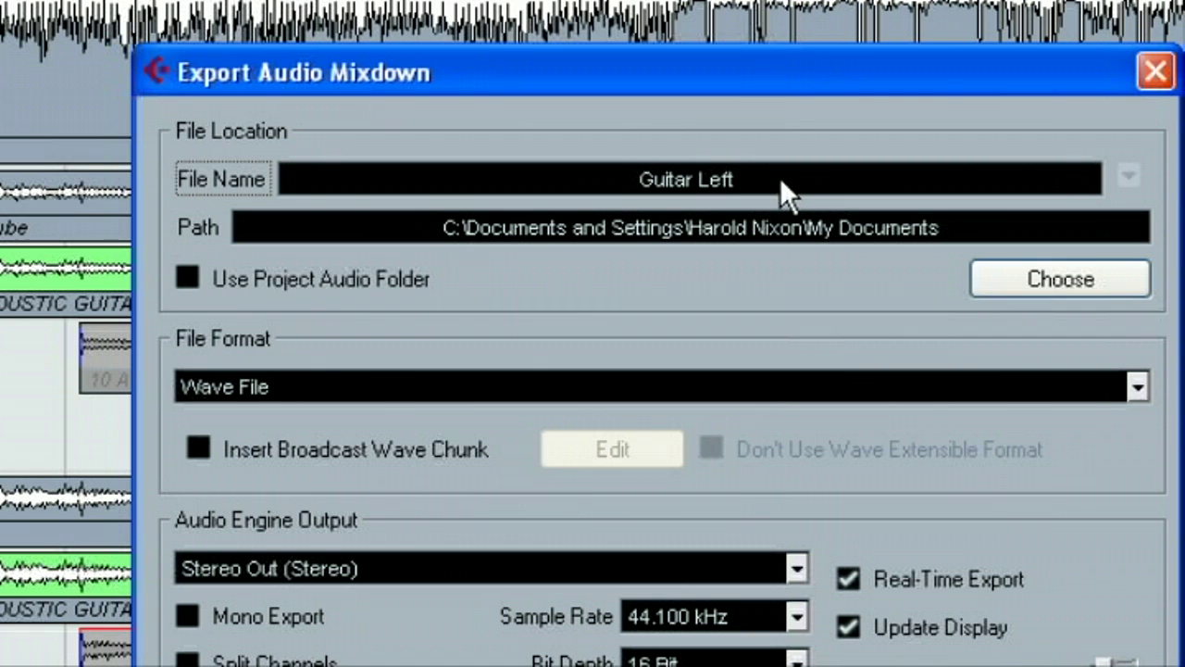
text( tack)
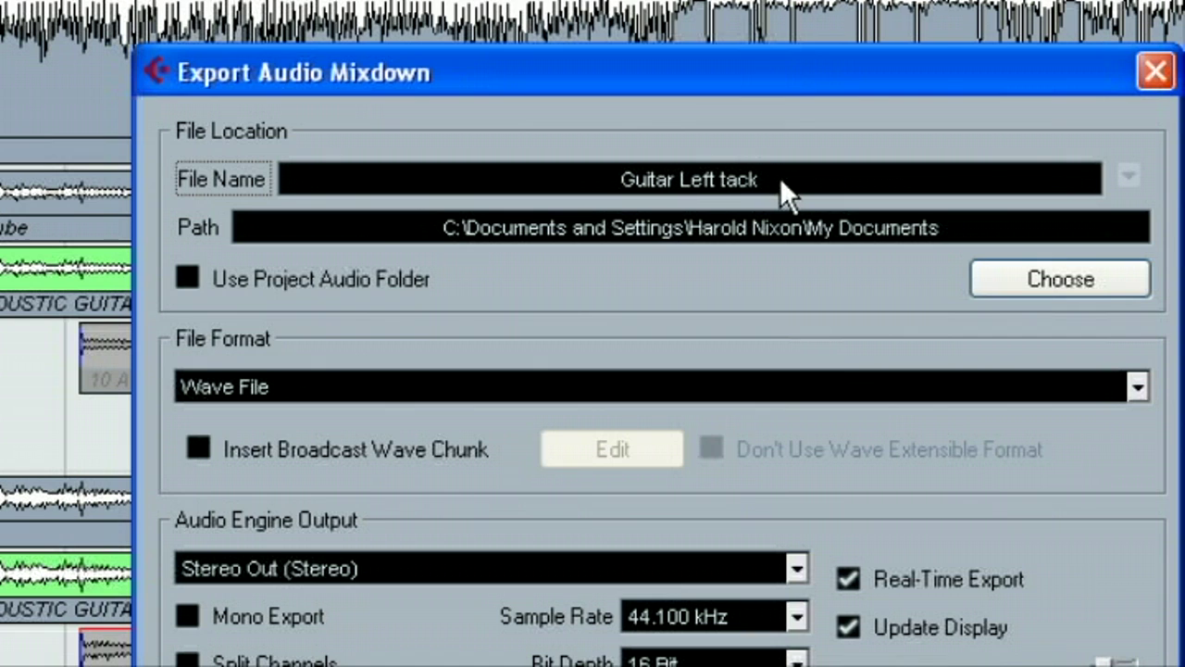
key(BackSpace)
key(BackSpace)
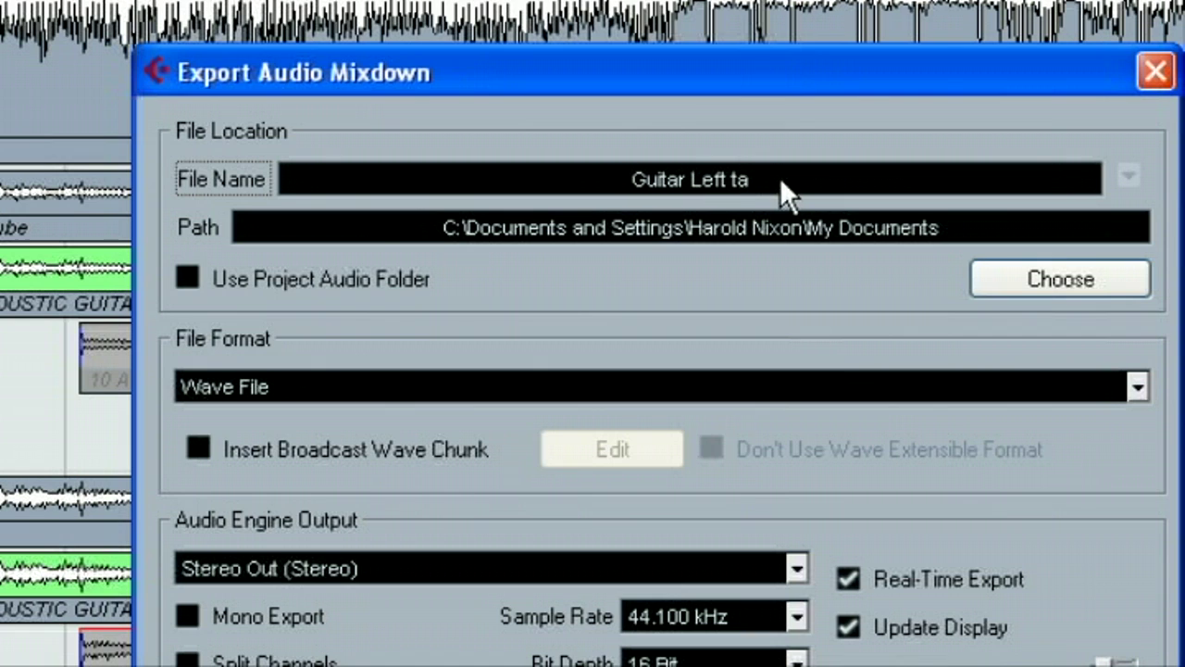
key(BackSpace)
key(BackSpace)
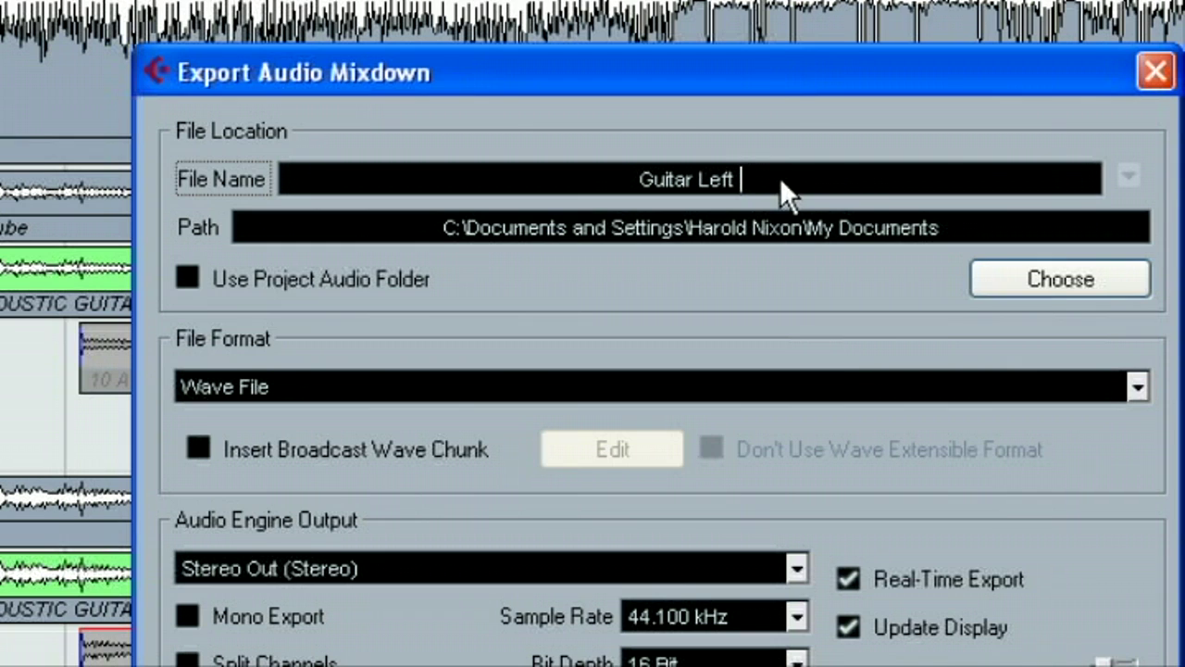
text(v)
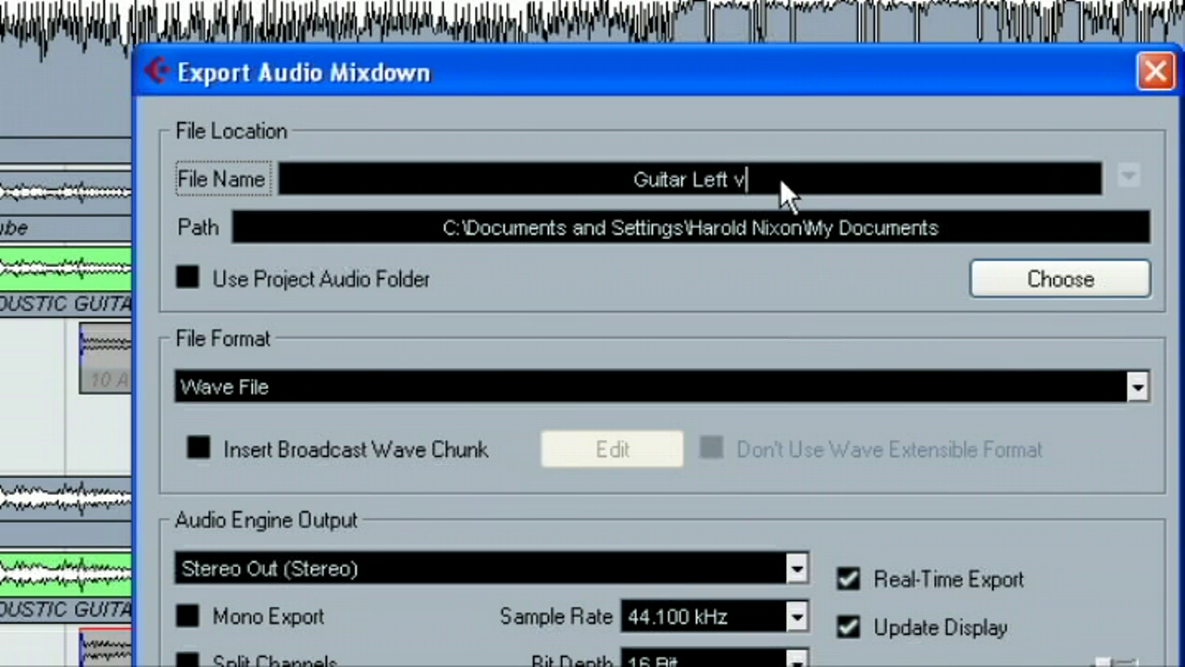
text(1)
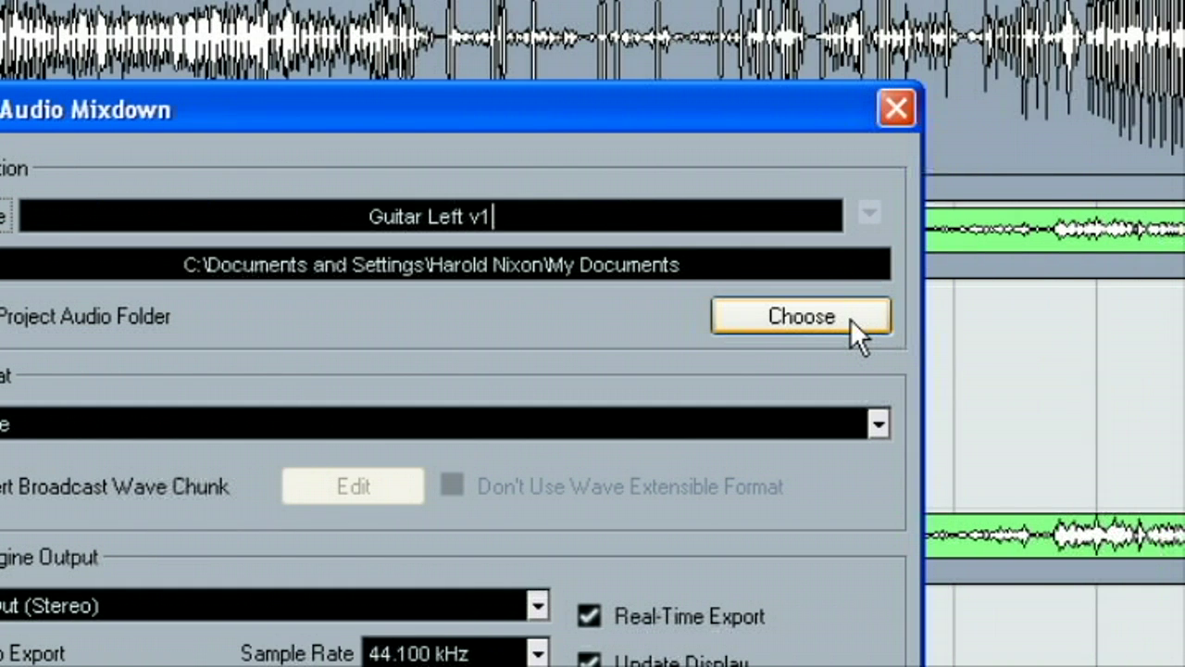
Create a 'Guitar Tracks' folder in My Documents and set it as the export location.
click(802, 316)
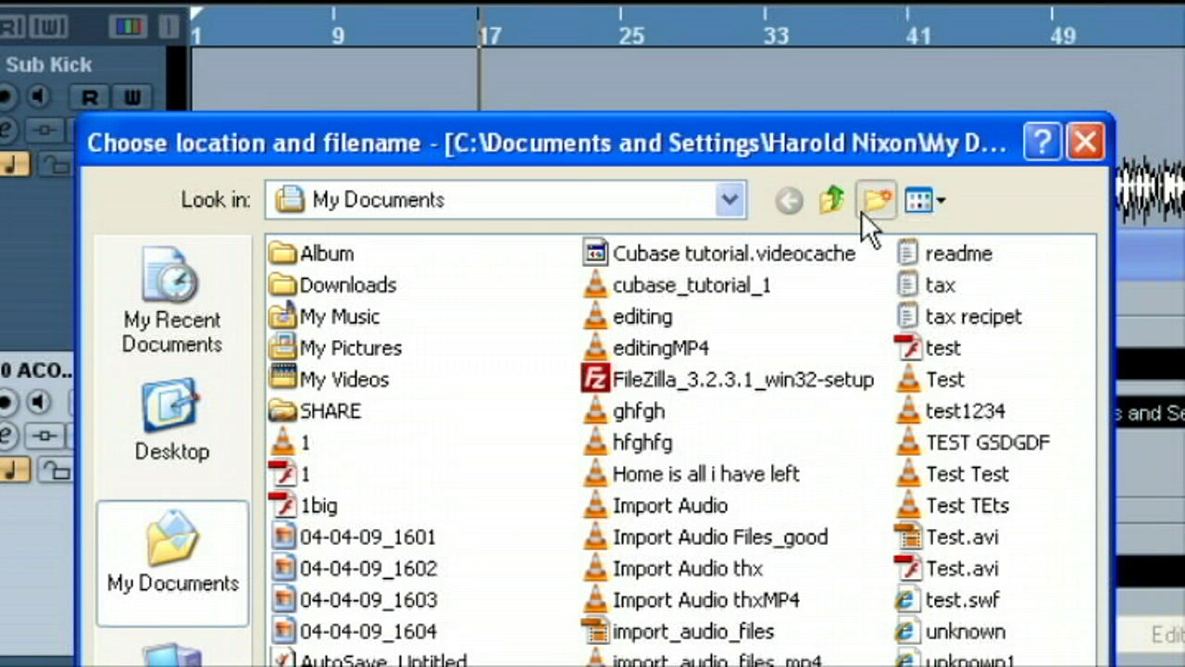
scroll(861, 211, down, 1)
click(875, 199)
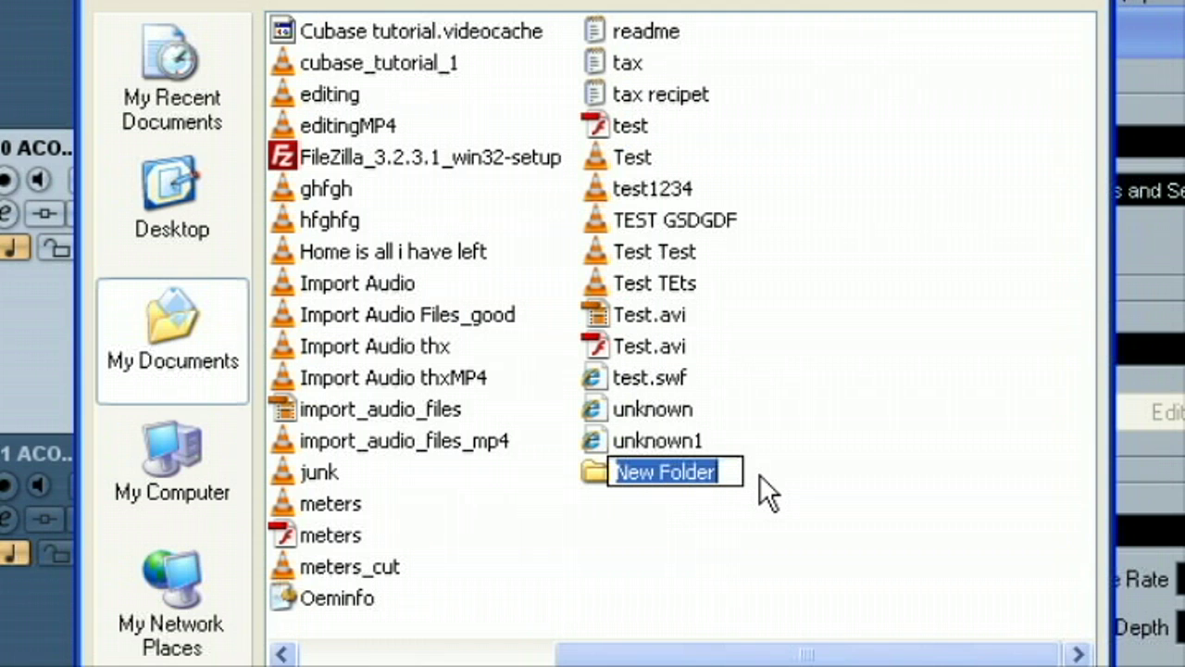
text(Gu)
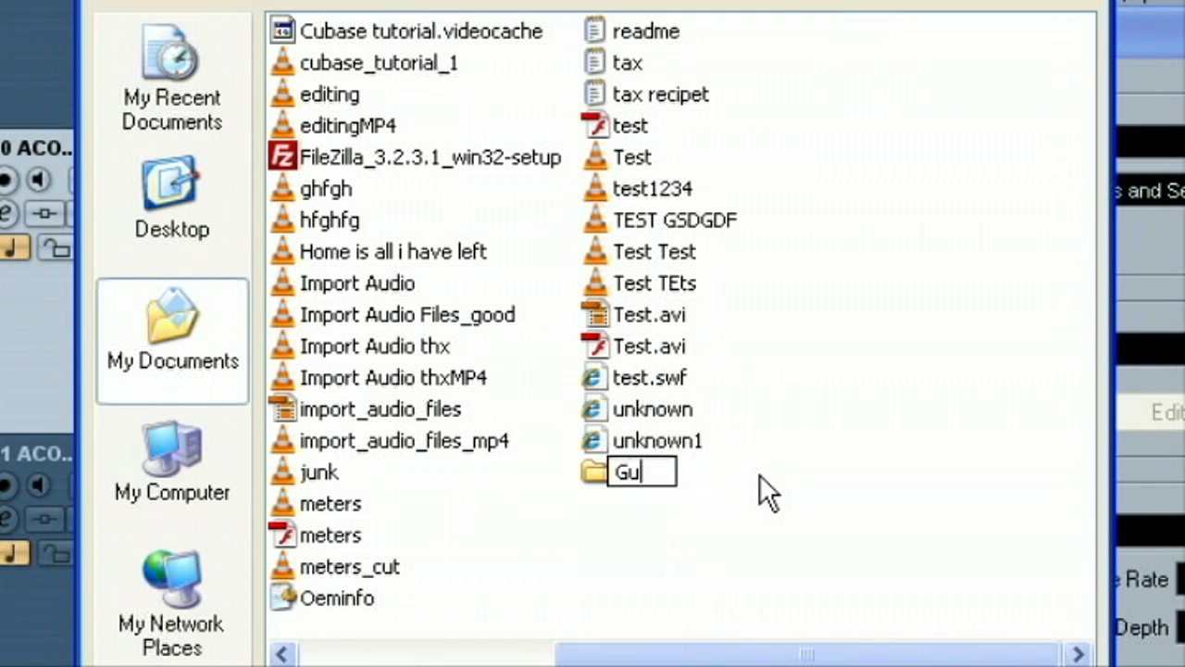
text(itar Tracks)
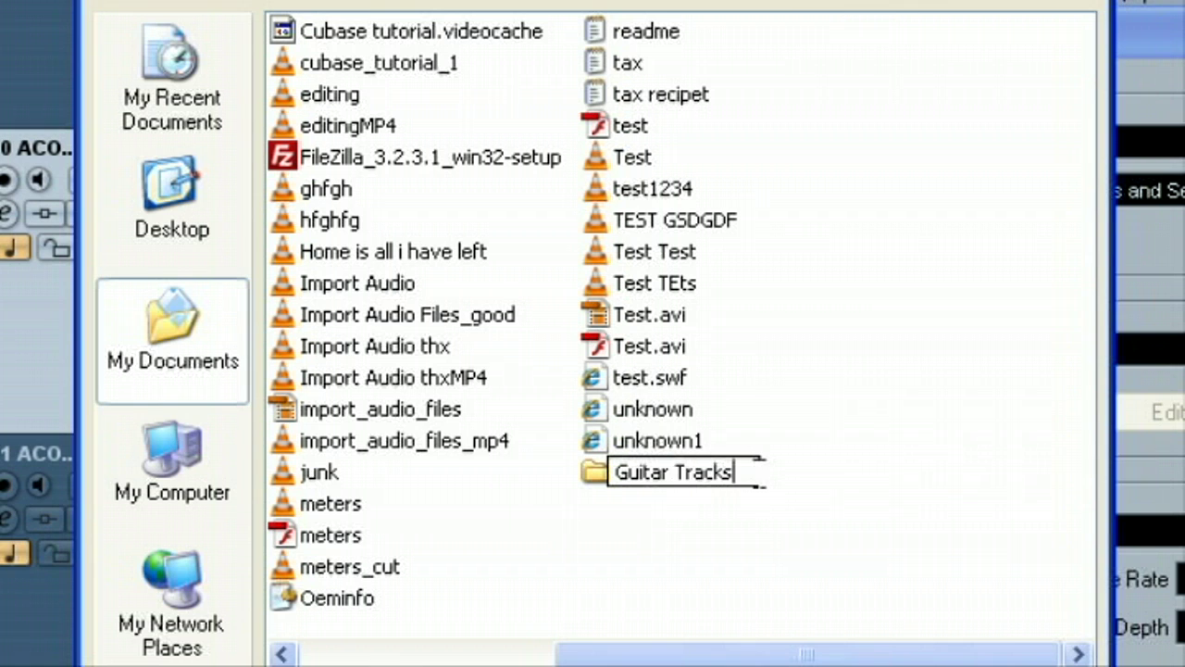
key(Return)
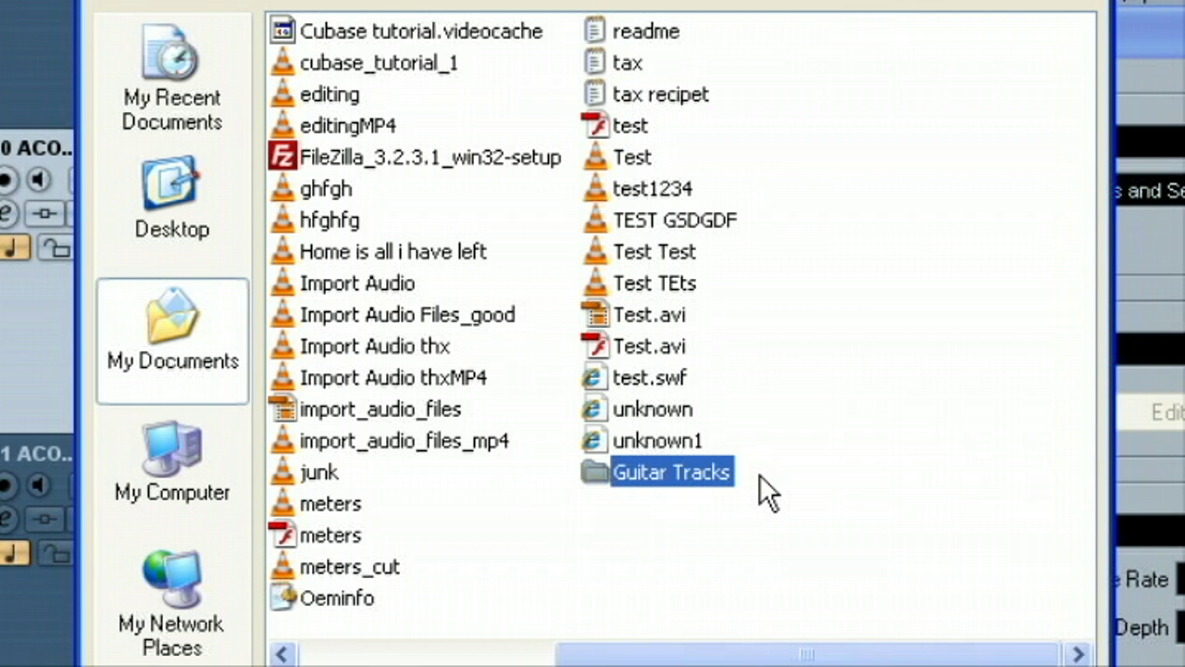
double_click(600, 475)
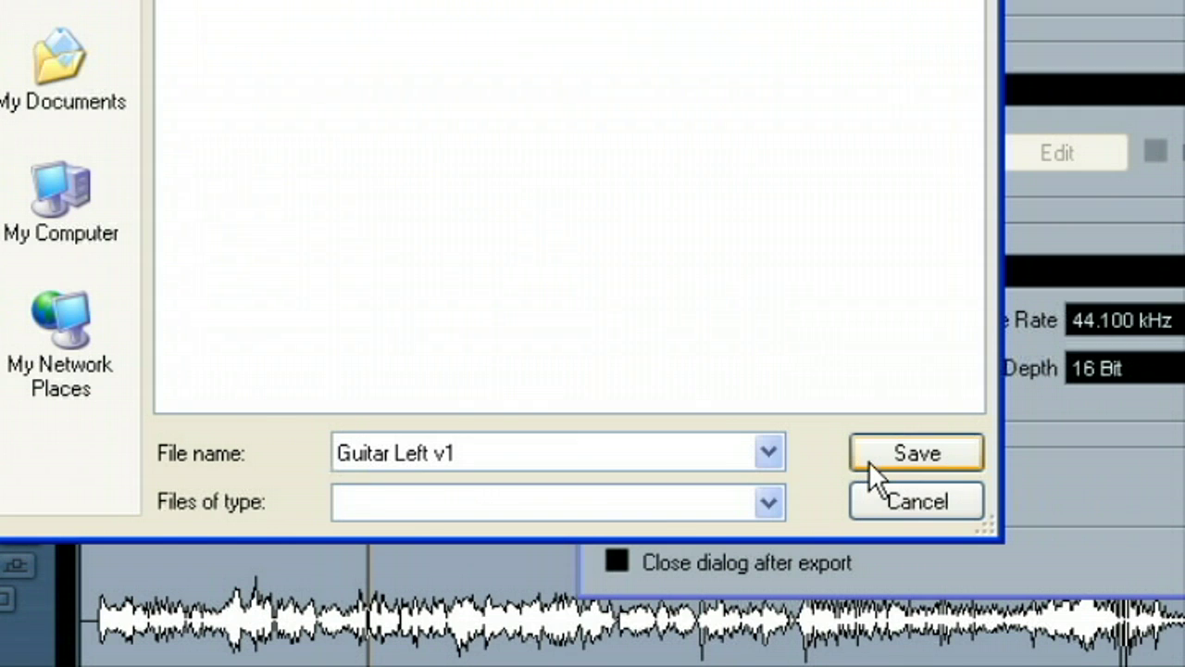
click(871, 463)
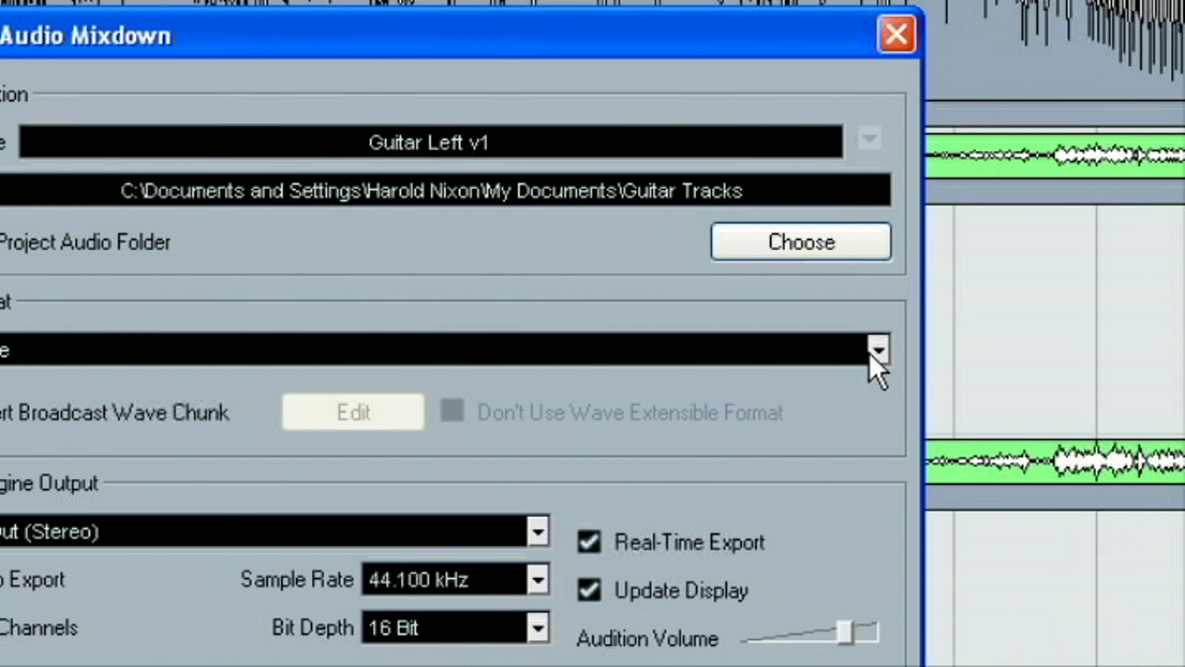
Keep Wave File and Stereo Out, enable Mono Export, and disable Real-Time Export and Update Display.
click(878, 350)
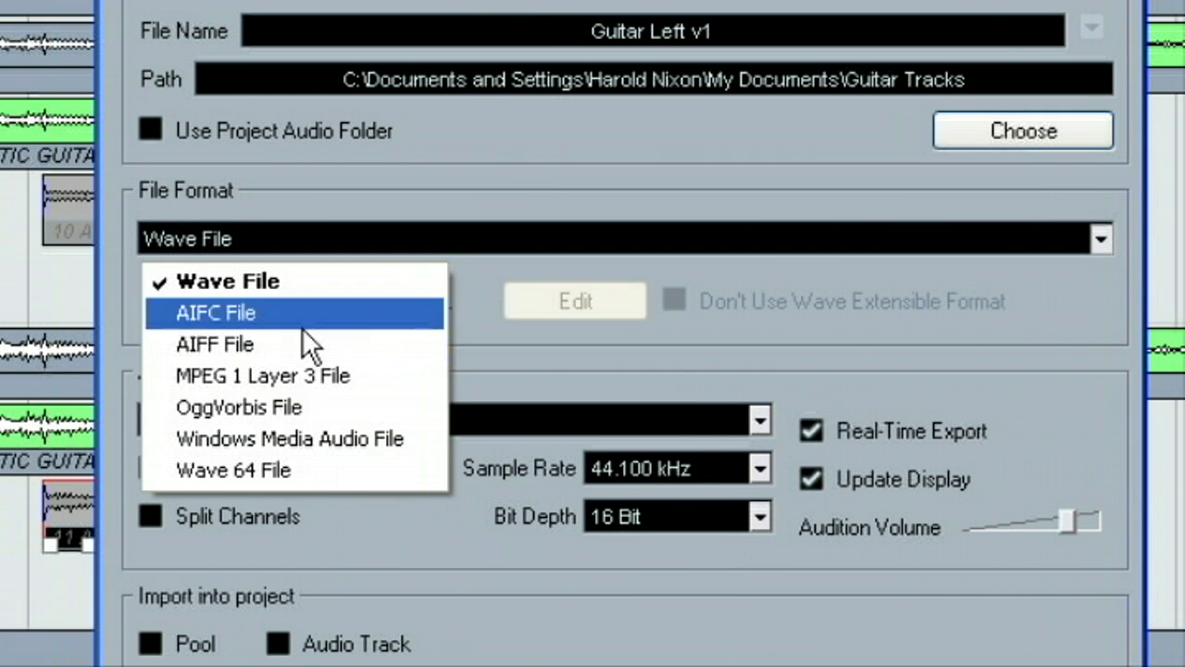
click(377, 196)
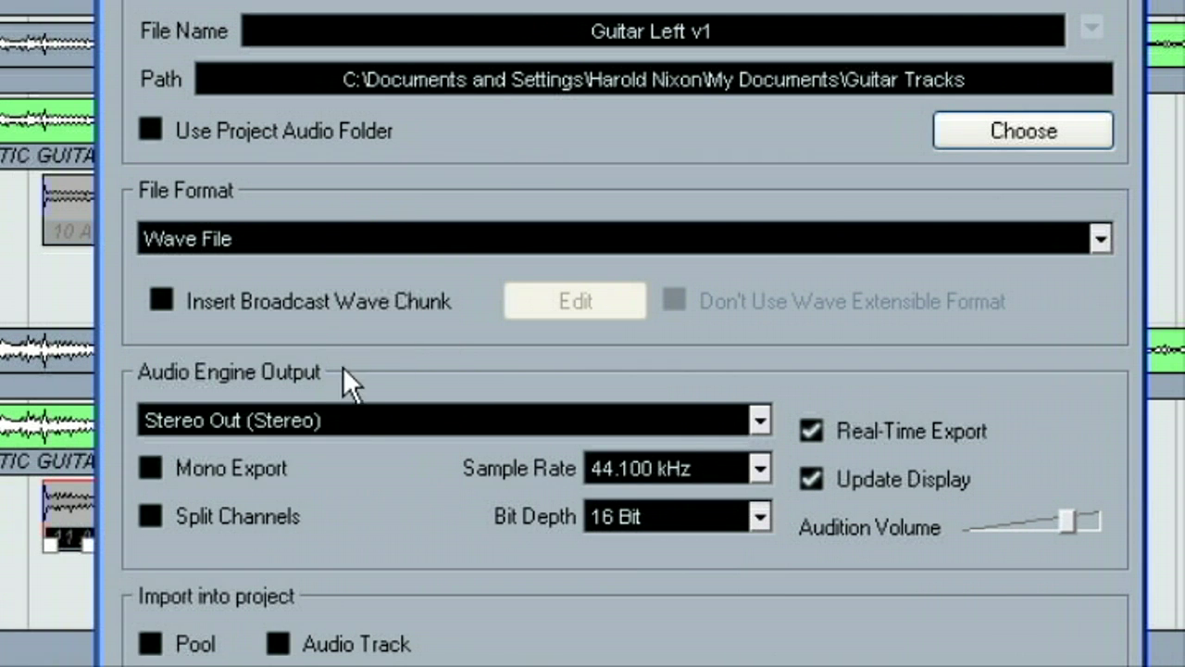
click(758, 424)
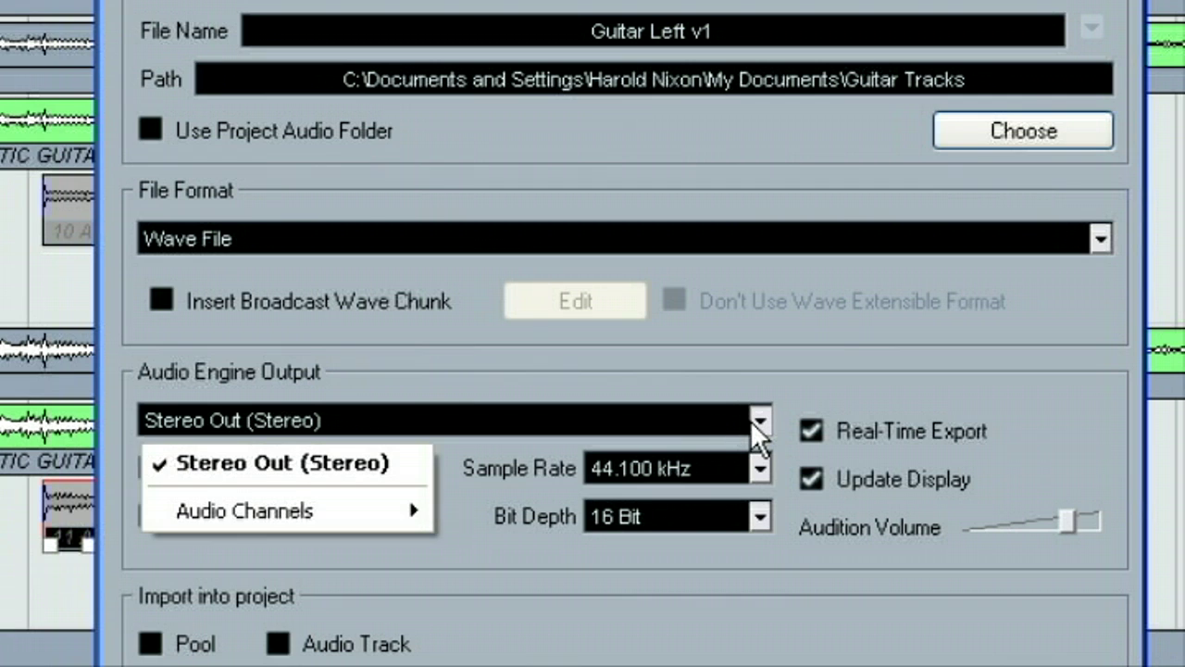
click(752, 422)
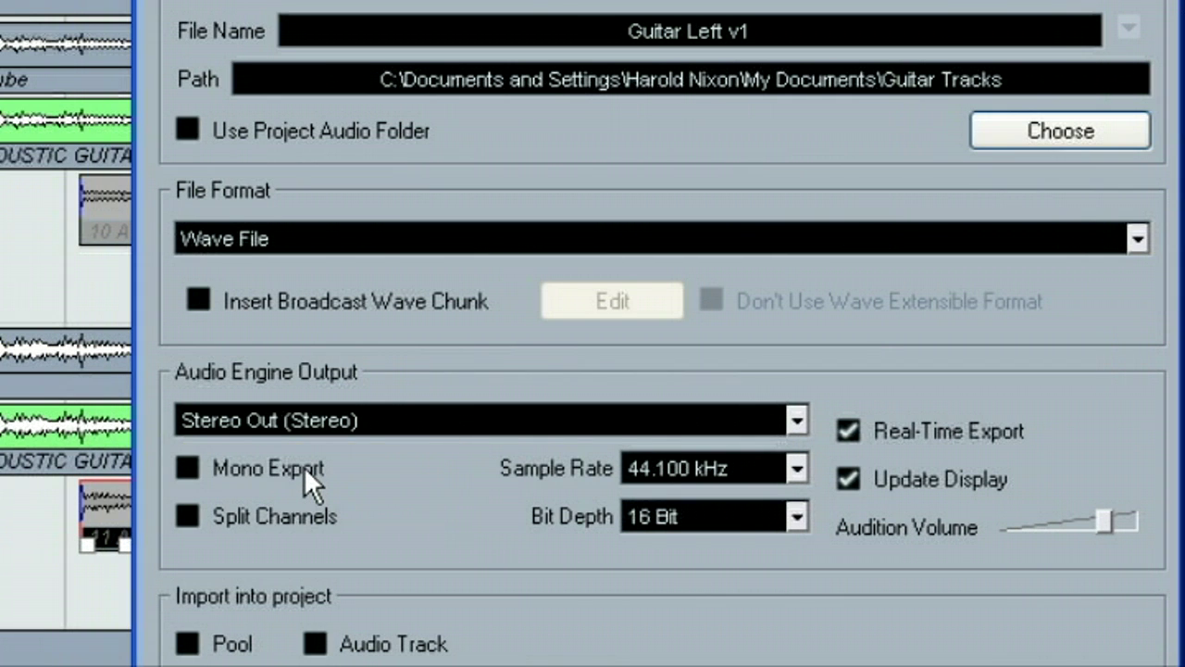
click(304, 465)
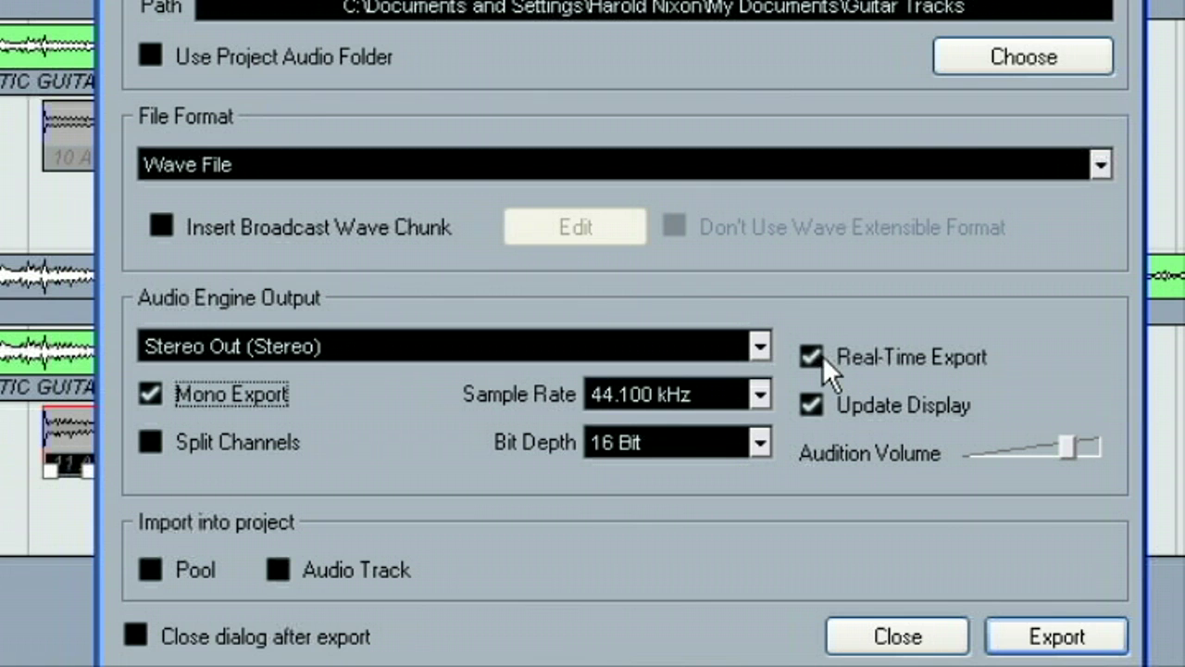
click(813, 355)
click(812, 406)
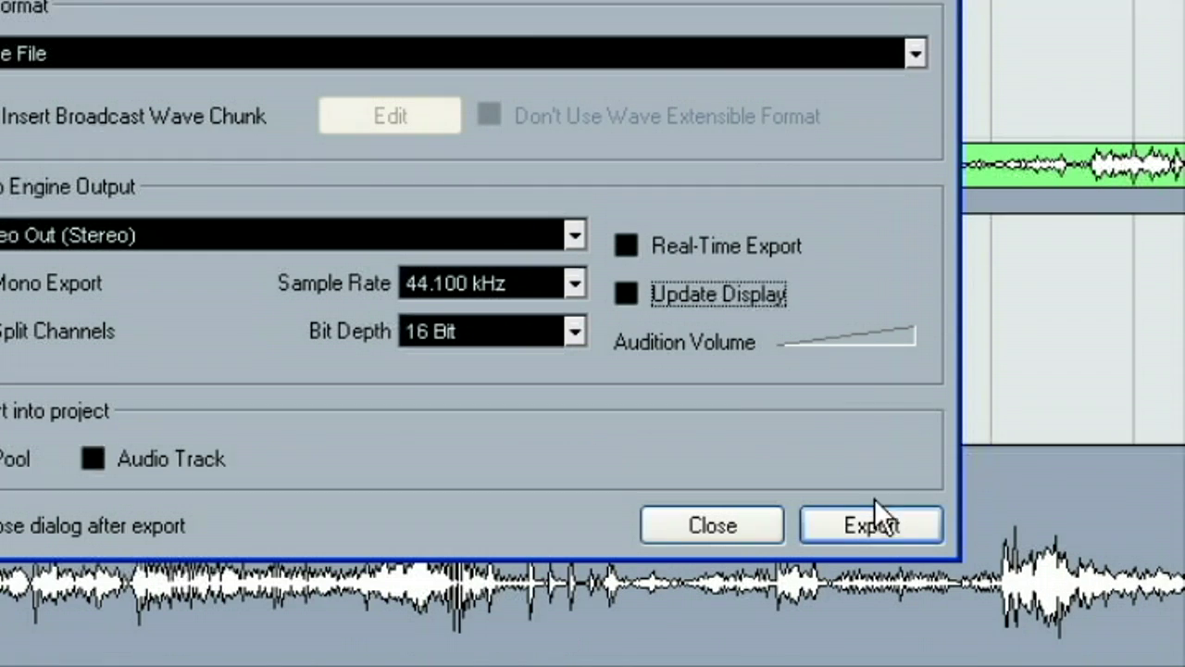
Export the Guitar Left v1 mono mixdown and close the export progress window.
click(874, 482)
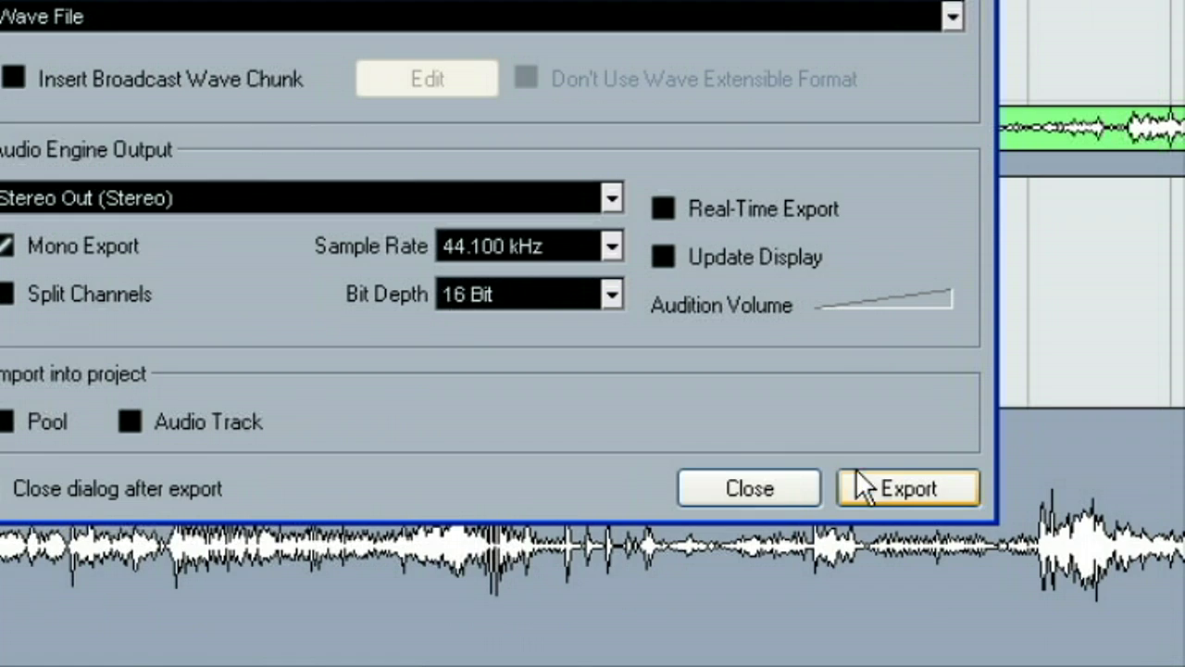
click(787, 488)
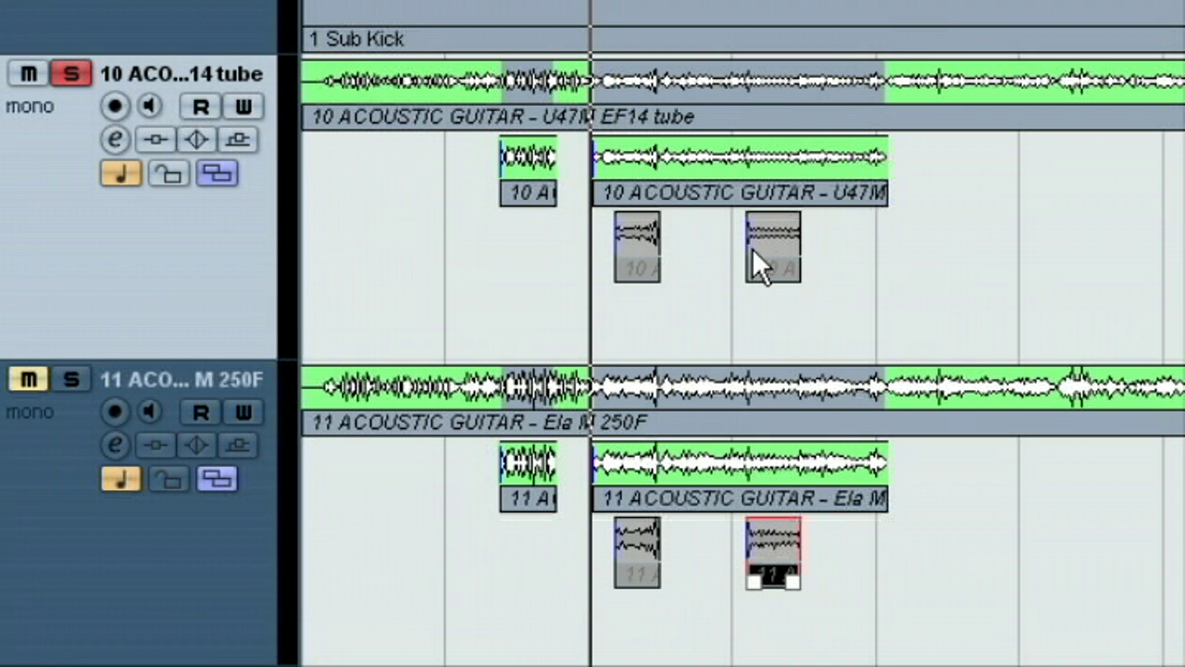
Unmute both short events in track 10's lower lane with the Mute tool, then return to Object Selection.
right_click(723, 248)
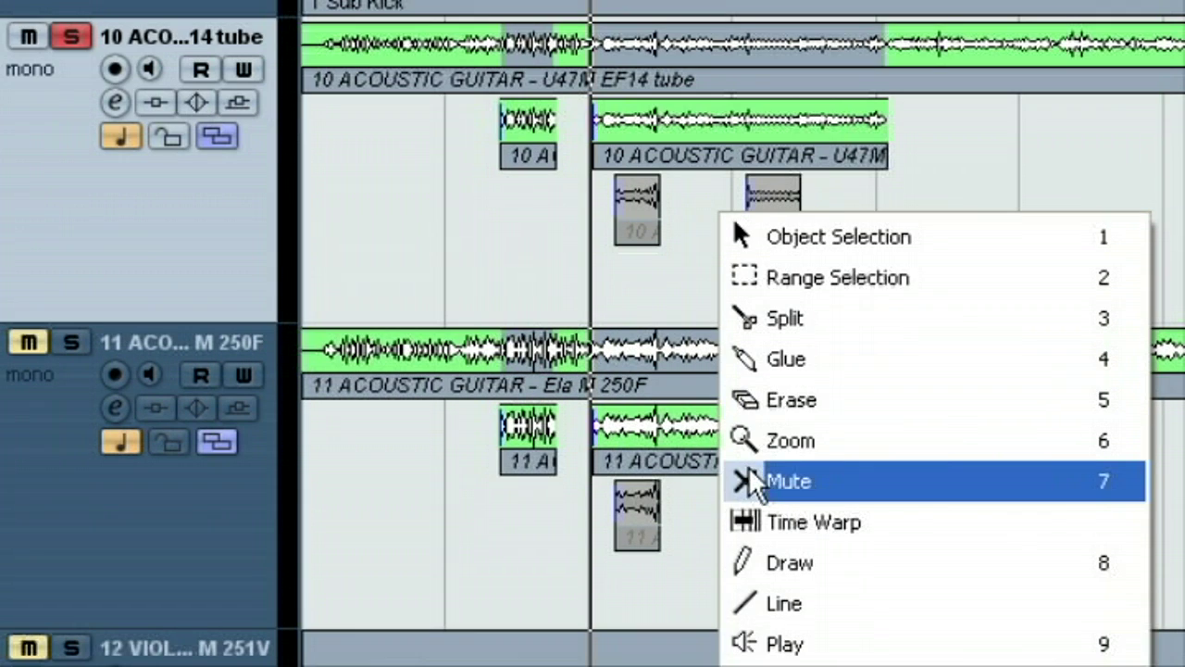
click(748, 518)
click(636, 224)
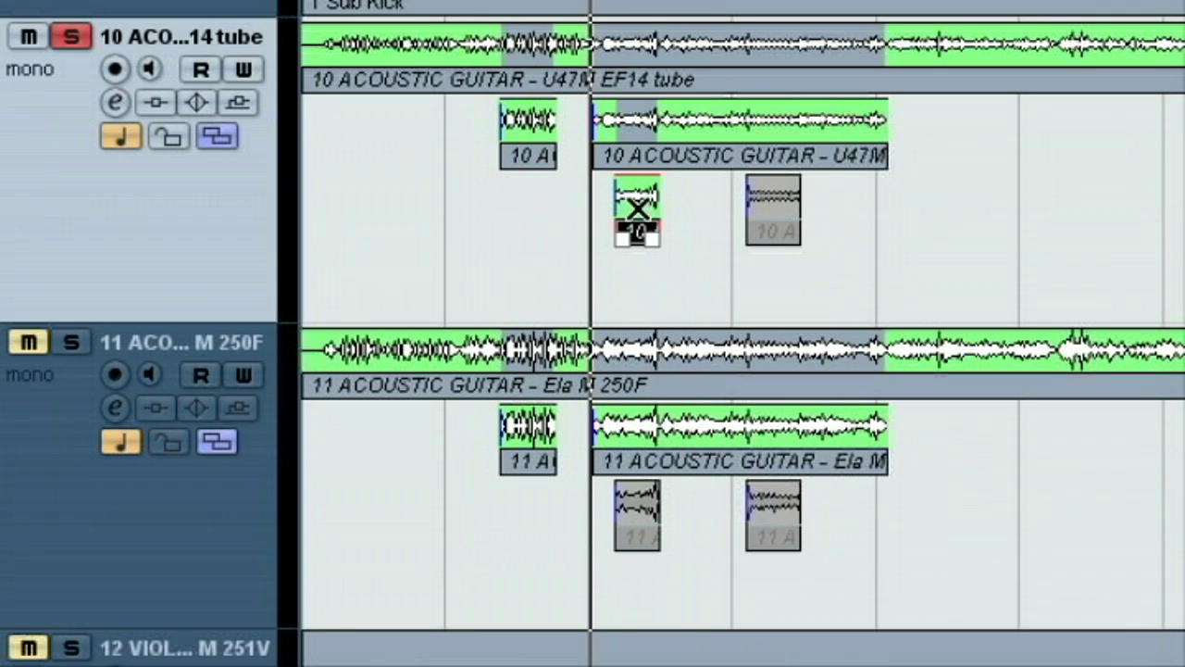
click(759, 223)
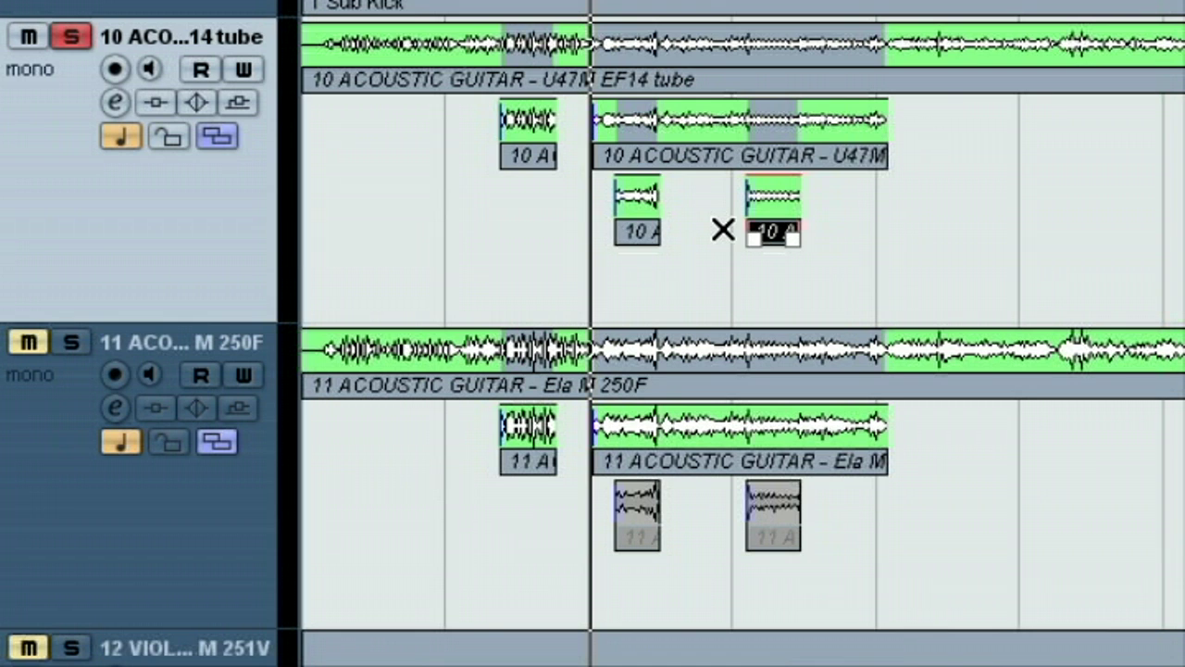
right_click(488, 219)
click(511, 233)
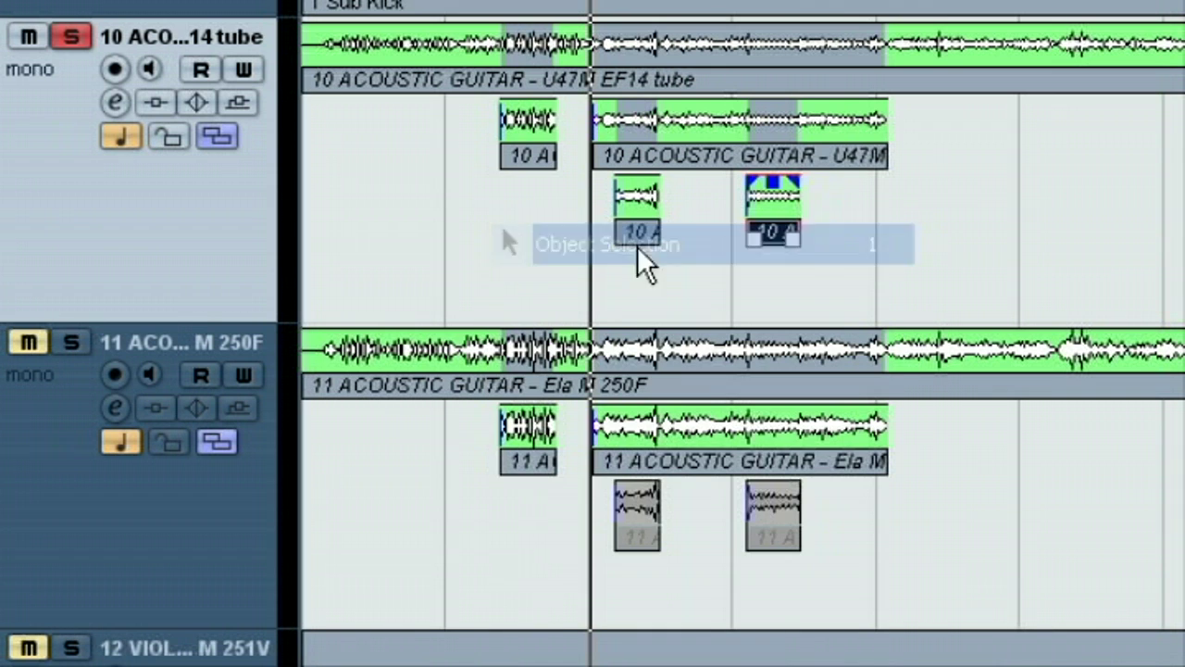
scroll(611, 189, up, 1)
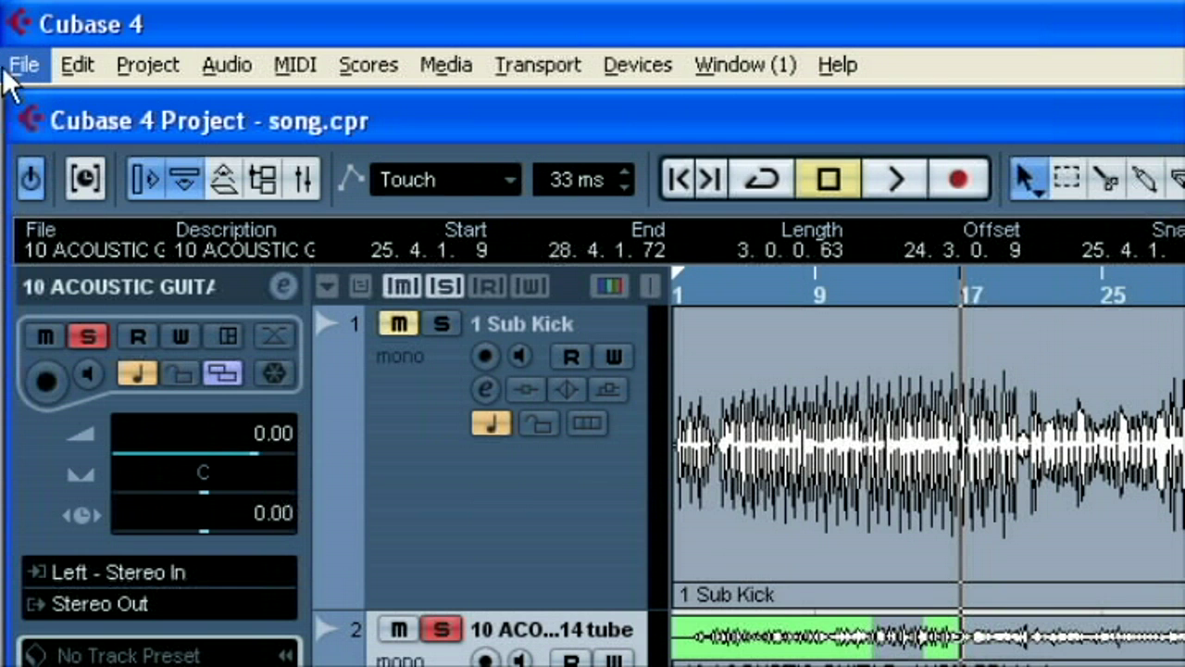
Export a second mono Audio Mixdown with the file name changed to Guitar Left v2.
click(23, 63)
mouse_move(324, 597)
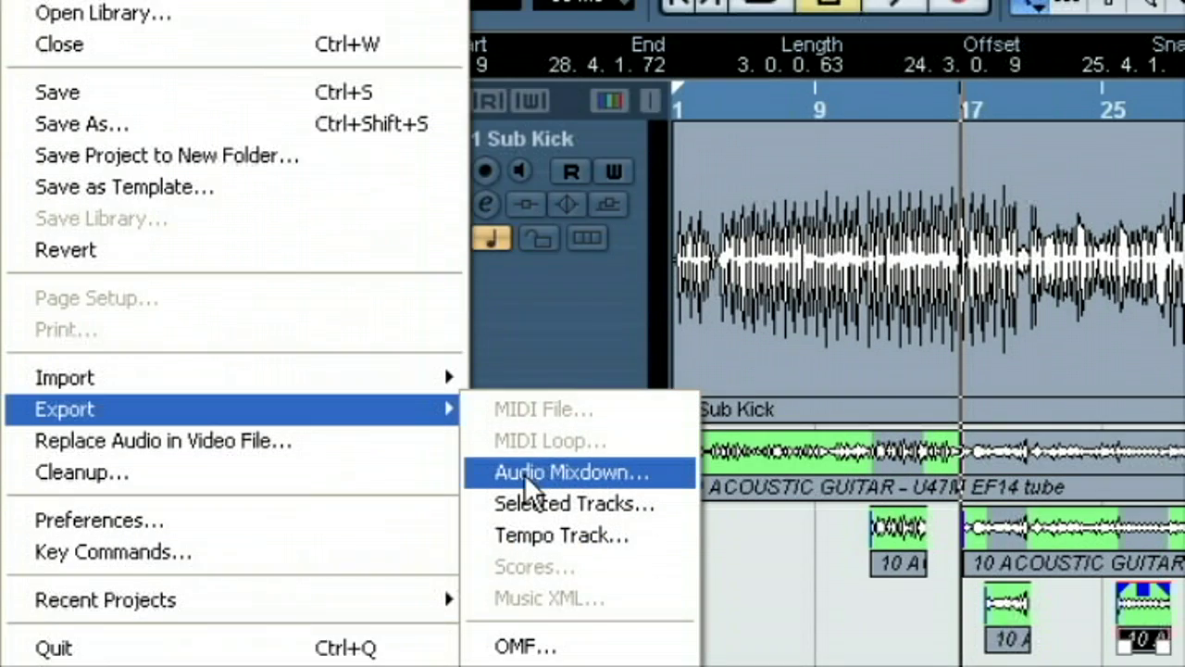
click(524, 474)
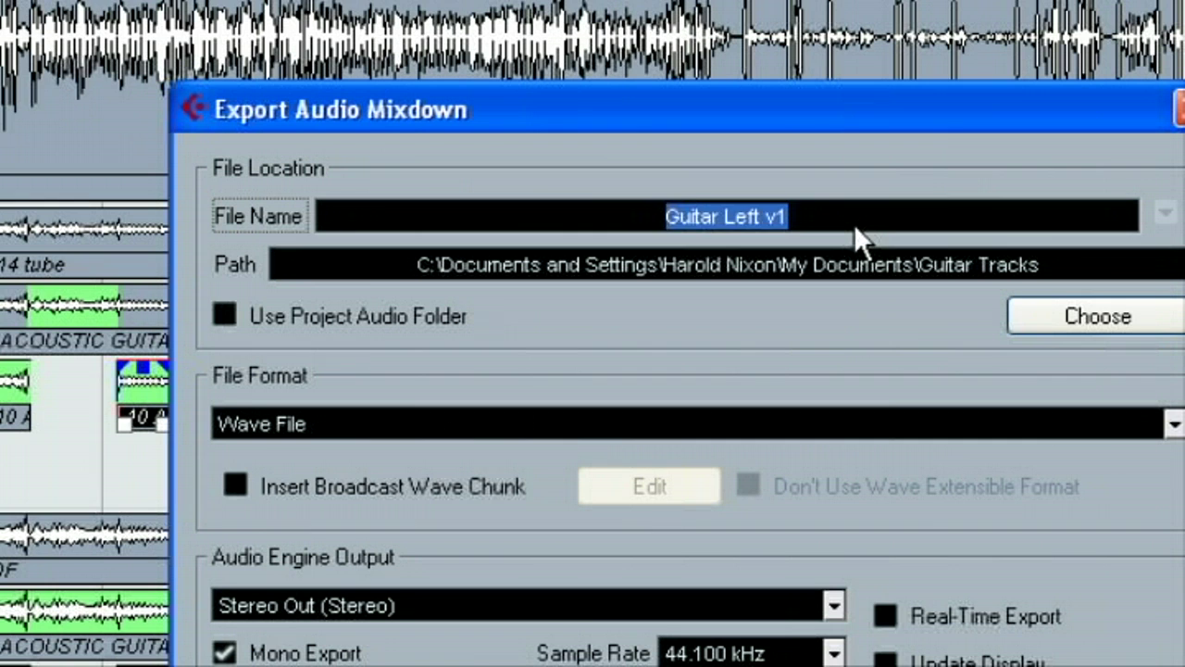
click(854, 224)
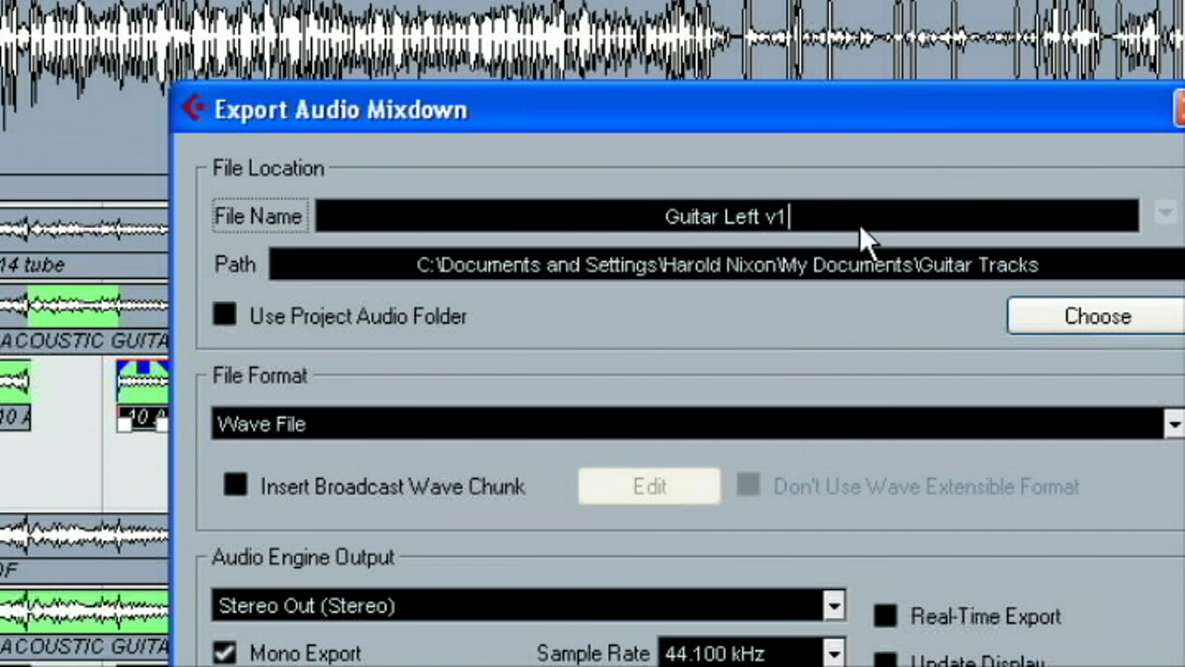
key(BackSpace)
text(2)
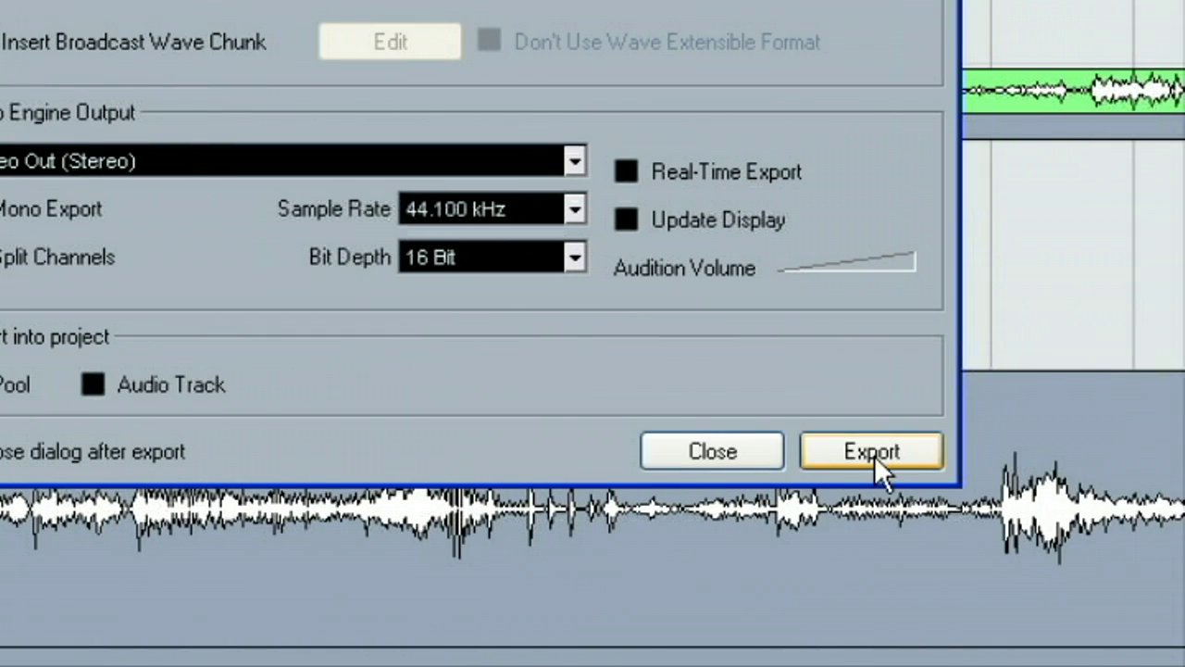
click(967, 592)
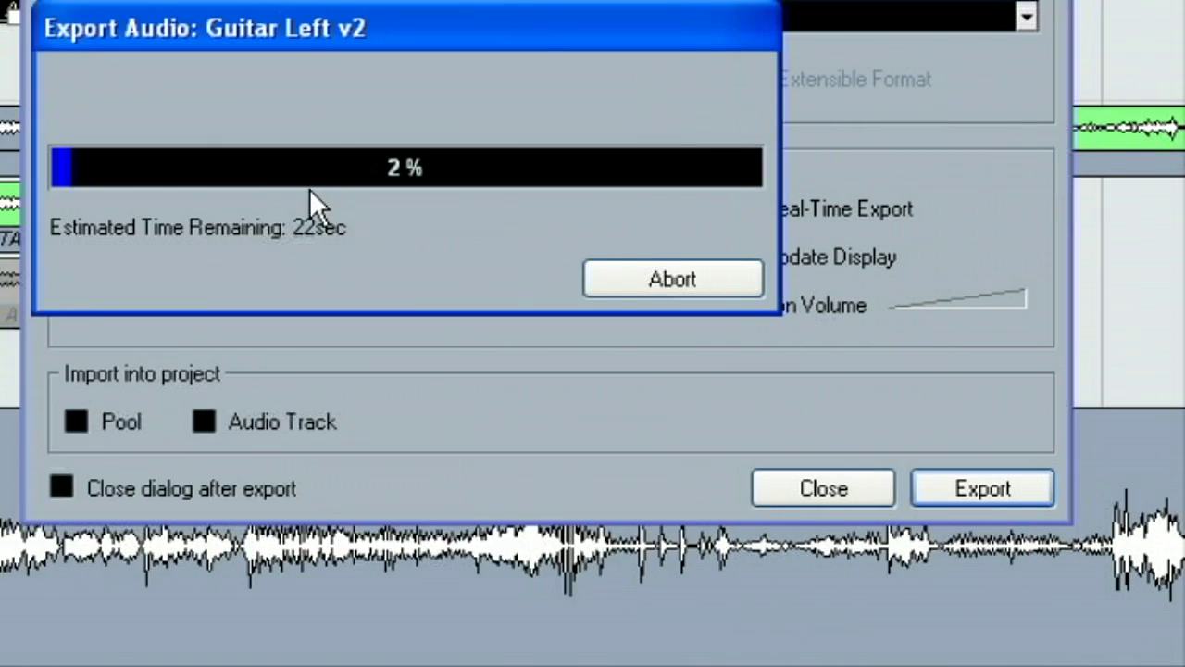